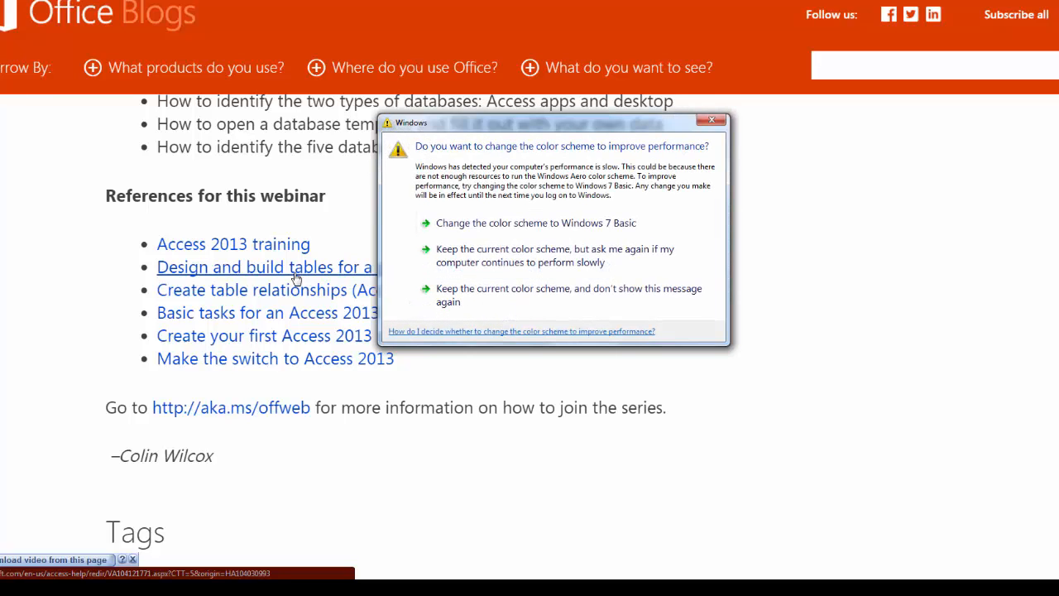
- Dismiss the Windows color scheme prompt and resume the Access 2013 webinar video on the blog page
{"action": "left_click", "coordinate": [713, 121]}
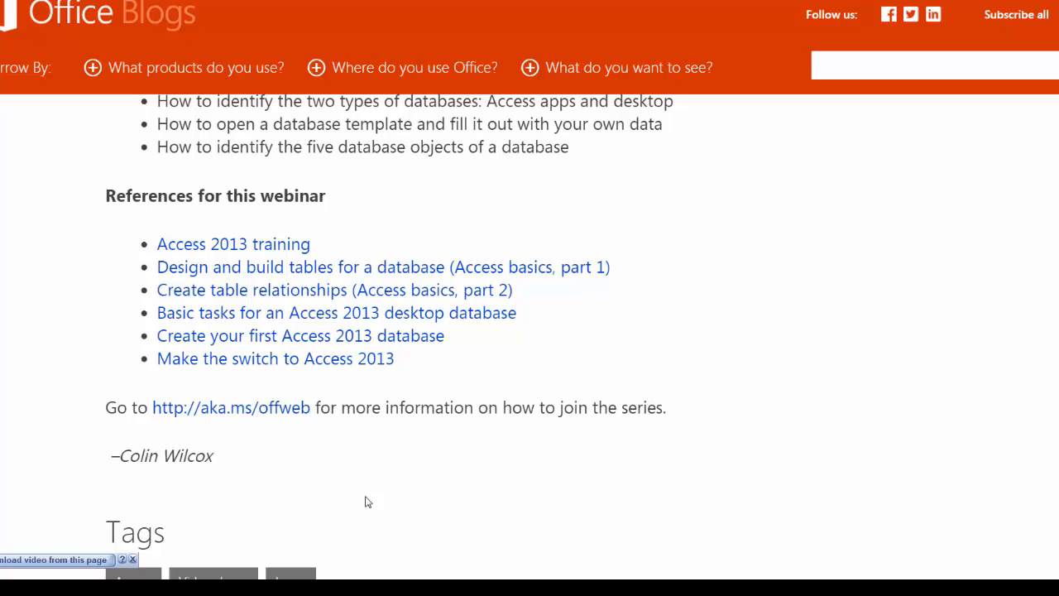
{"action": "mouse_move", "coordinate": [132, 588]}
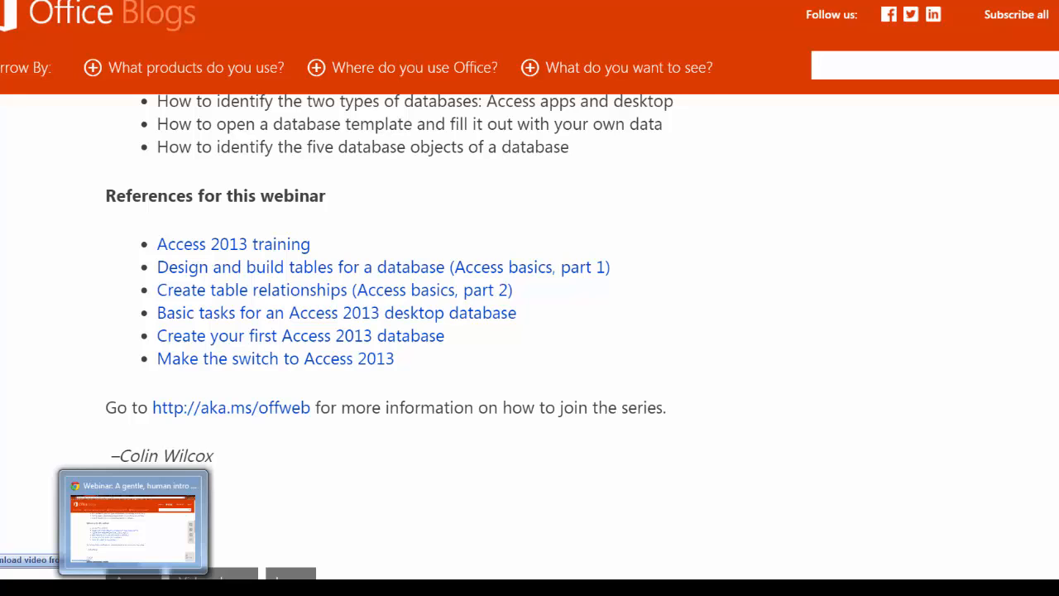
{"action": "scroll", "coordinate": [472, 404], "scroll_direction": "up", "scroll_amount": 7}
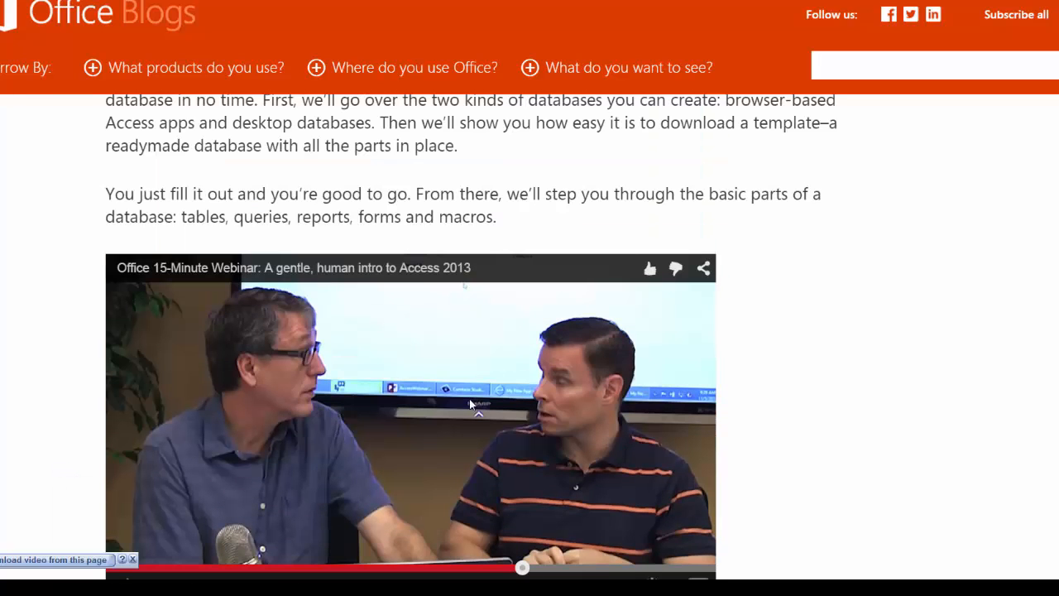
{"action": "scroll", "coordinate": [468, 401], "scroll_direction": "down", "scroll_amount": 2}
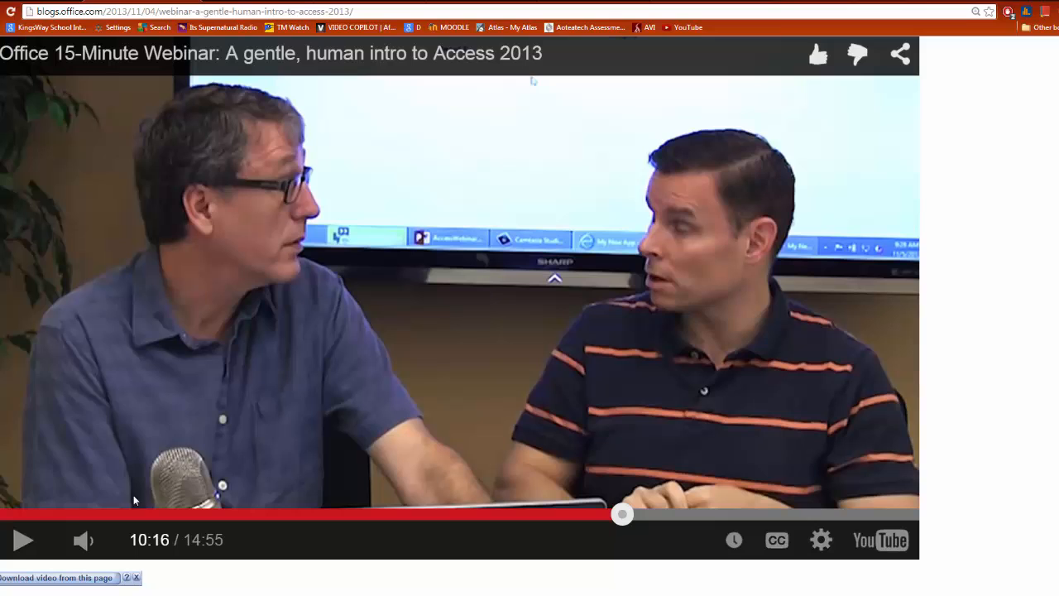
{"action": "left_click", "coordinate": [134, 499]}
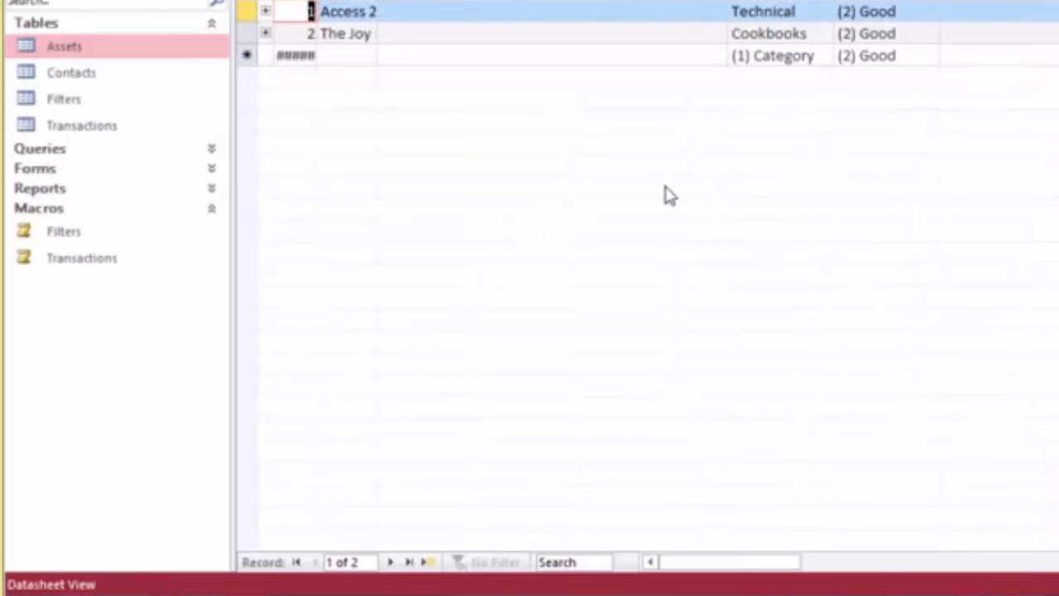
- Widen the Item column of the Assets table to fit the full titles, and open the Contacts table
{"action": "left_click_drag", "start_coordinate": [389, 61], "coordinate": [482, 68]}
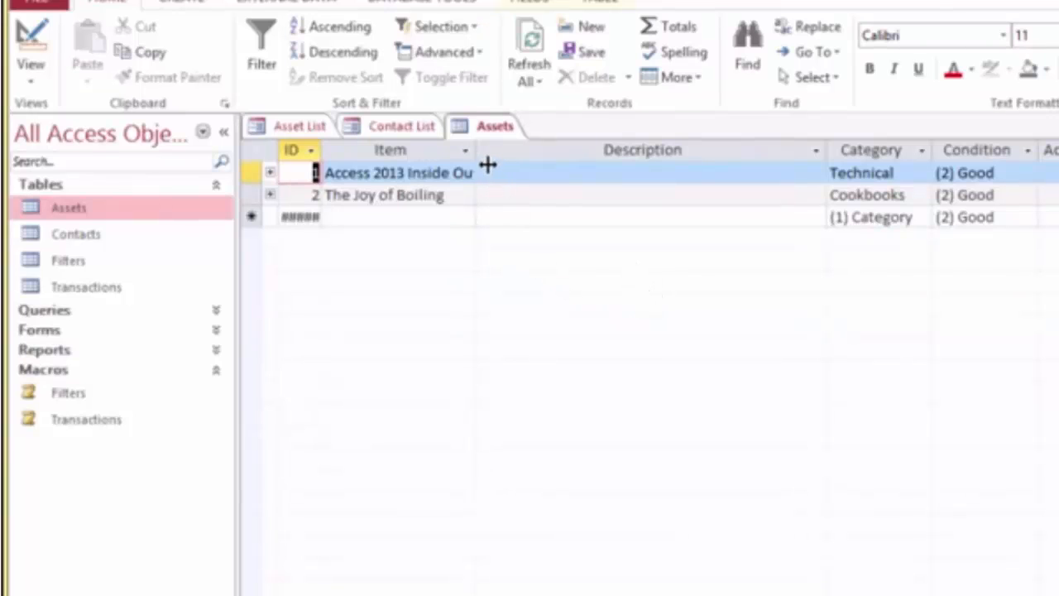
{"action": "left_click_drag", "start_coordinate": [487, 163], "coordinate": [511, 166]}
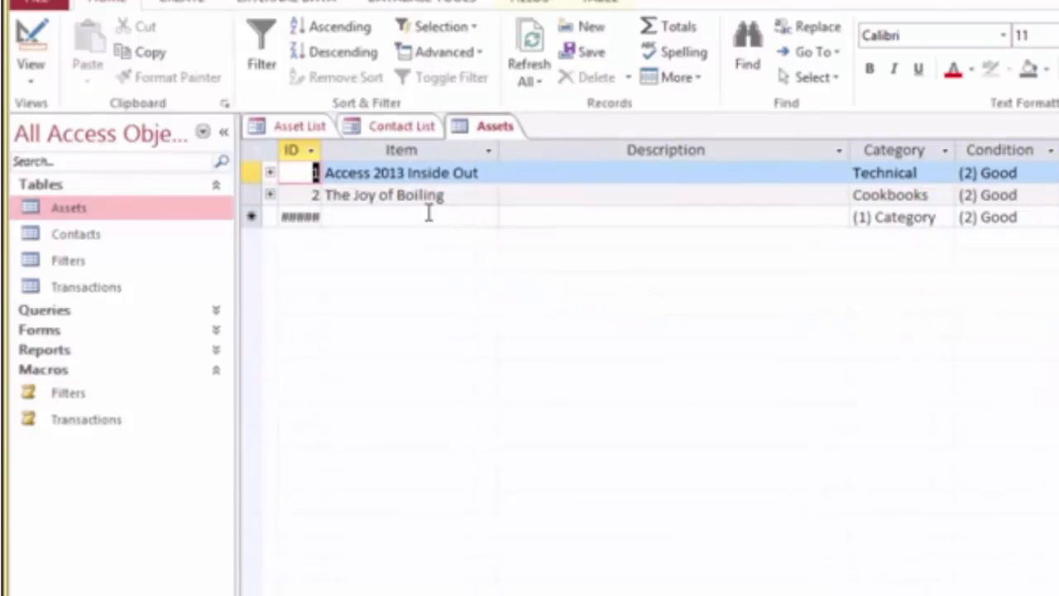
{"action": "double_click", "coordinate": [71, 235]}
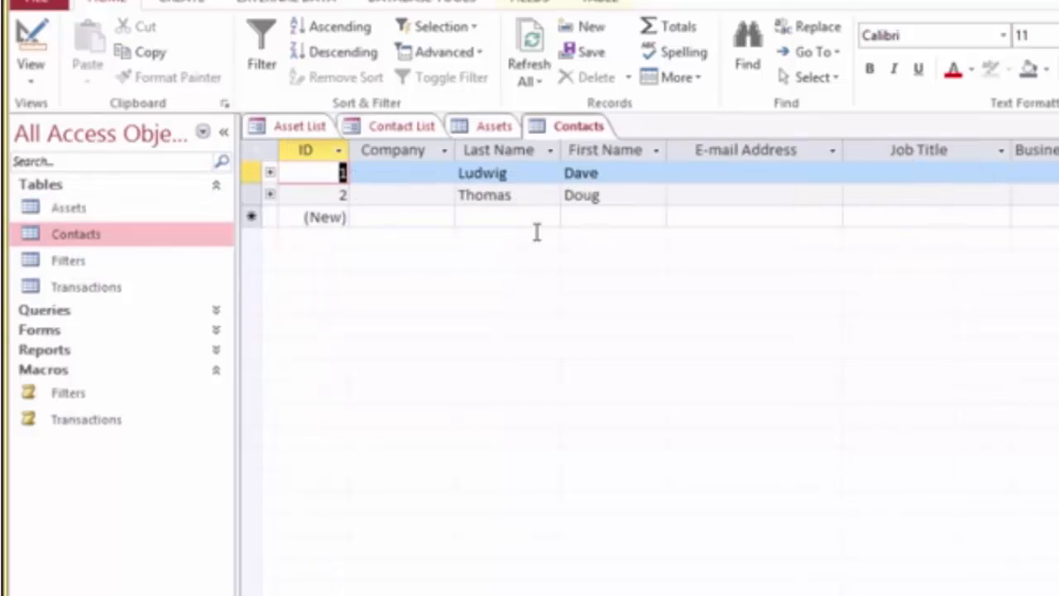
- Open the Assets With Transactions query and widen its Item column, bringing the Checked Out To column into view
{"action": "left_click", "coordinate": [46, 310]}
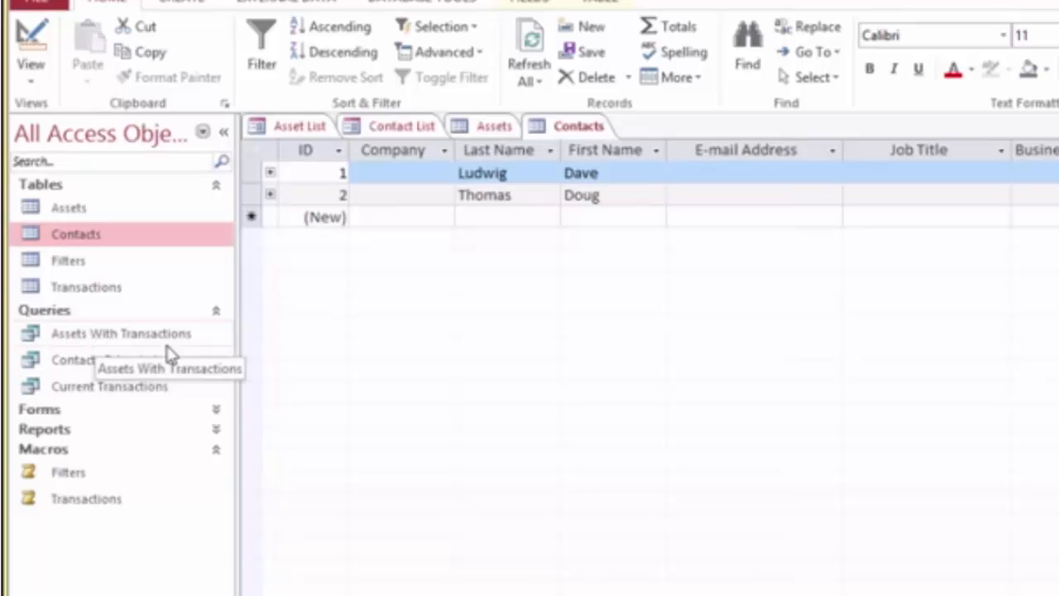
{"action": "double_click", "coordinate": [85, 339]}
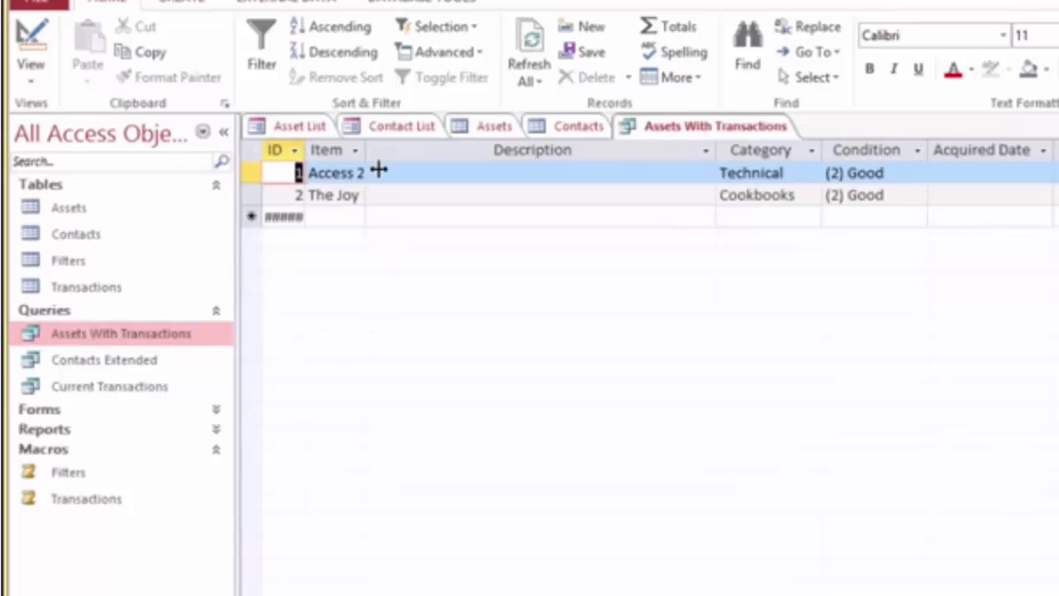
{"action": "left_click_drag", "start_coordinate": [378, 160], "coordinate": [455, 174]}
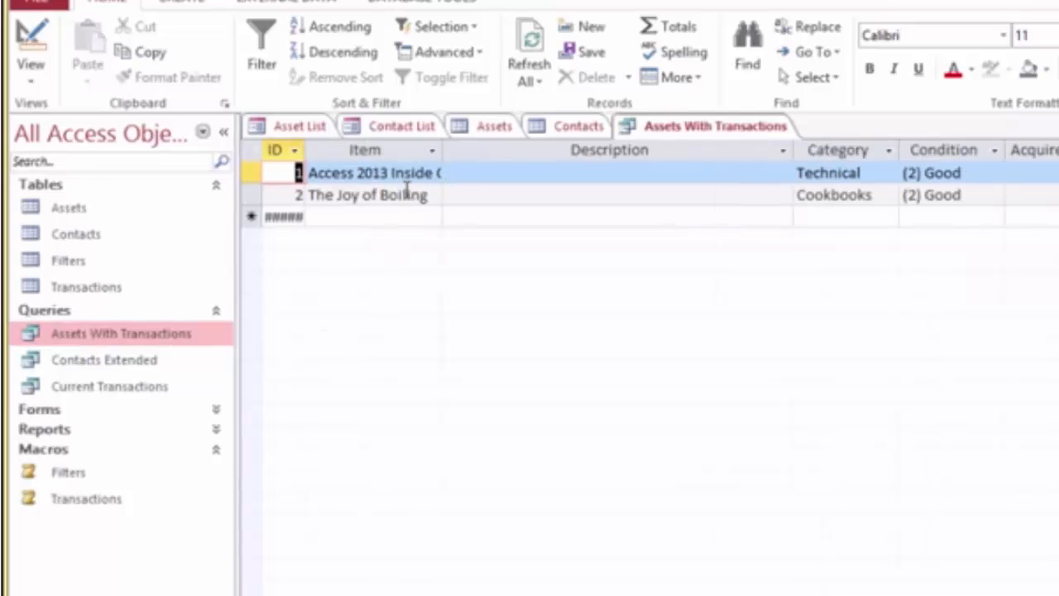
{"action": "left_click_drag", "start_coordinate": [754, 592], "coordinate": [1034, 592]}
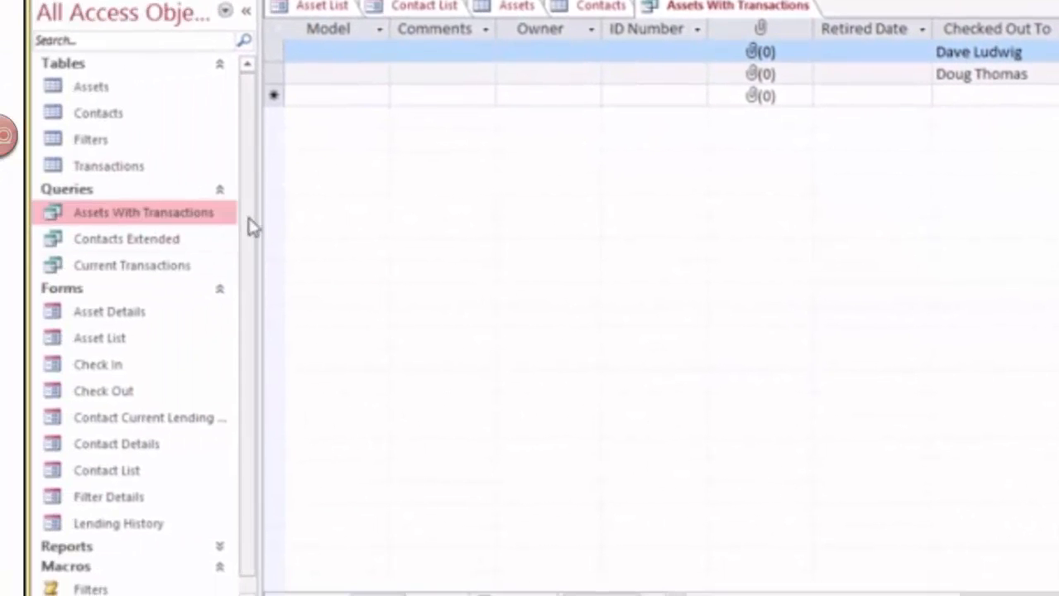
- View the Contact List form and the Contact Details form, closing the details window
{"action": "scroll", "coordinate": [249, 249], "scroll_direction": "down", "scroll_amount": 1}
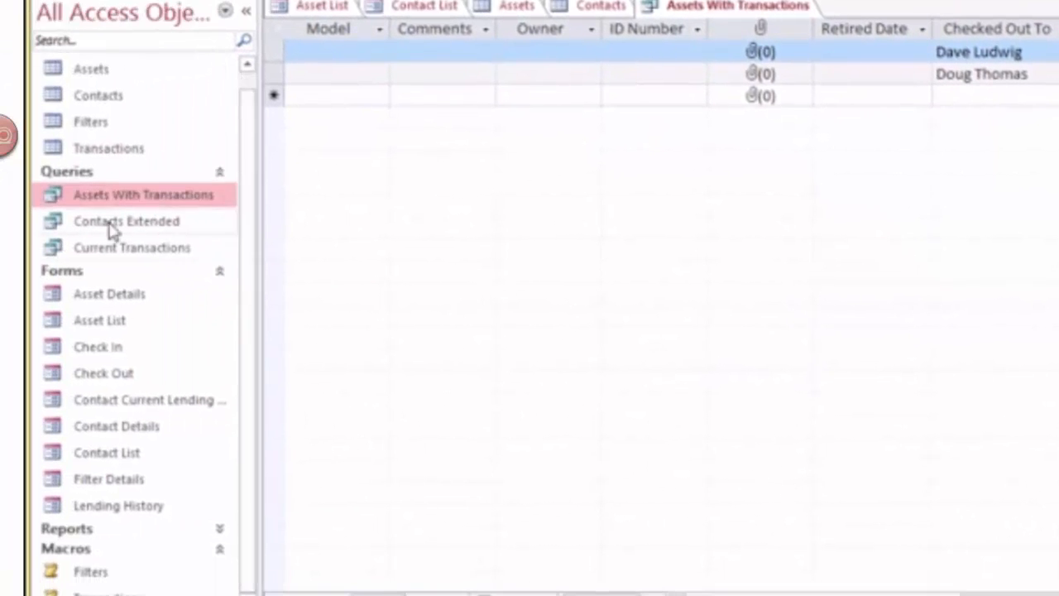
{"action": "double_click", "coordinate": [91, 455]}
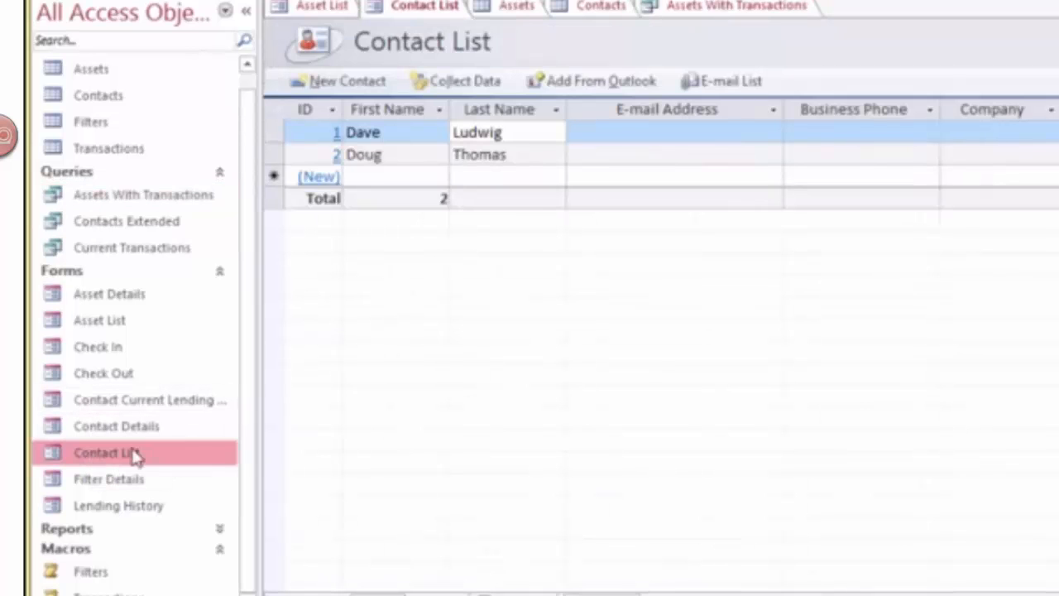
{"action": "left_click", "coordinate": [121, 431]}
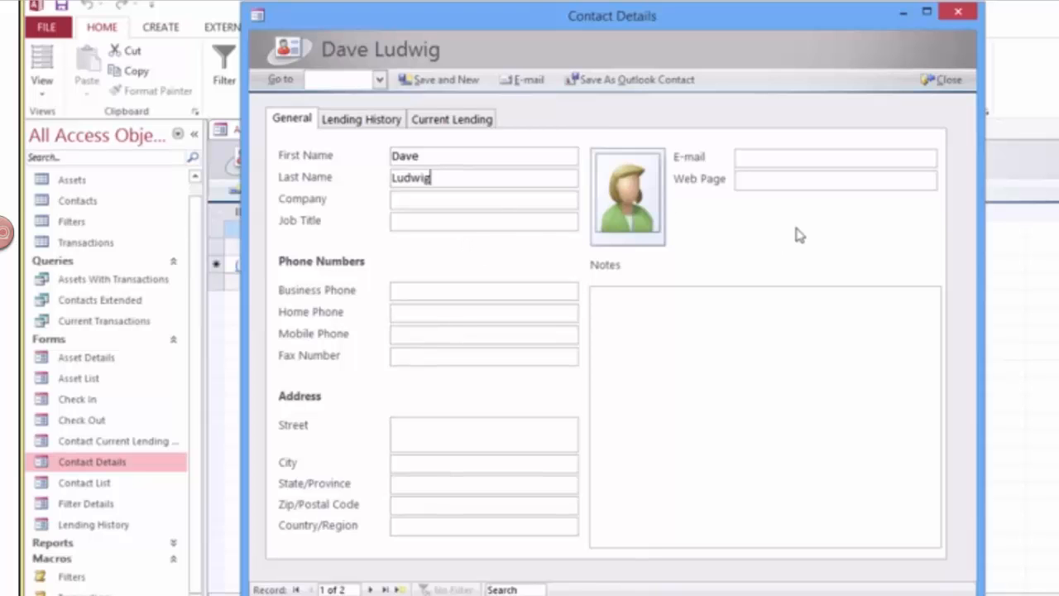
{"action": "left_click", "coordinate": [960, 13]}
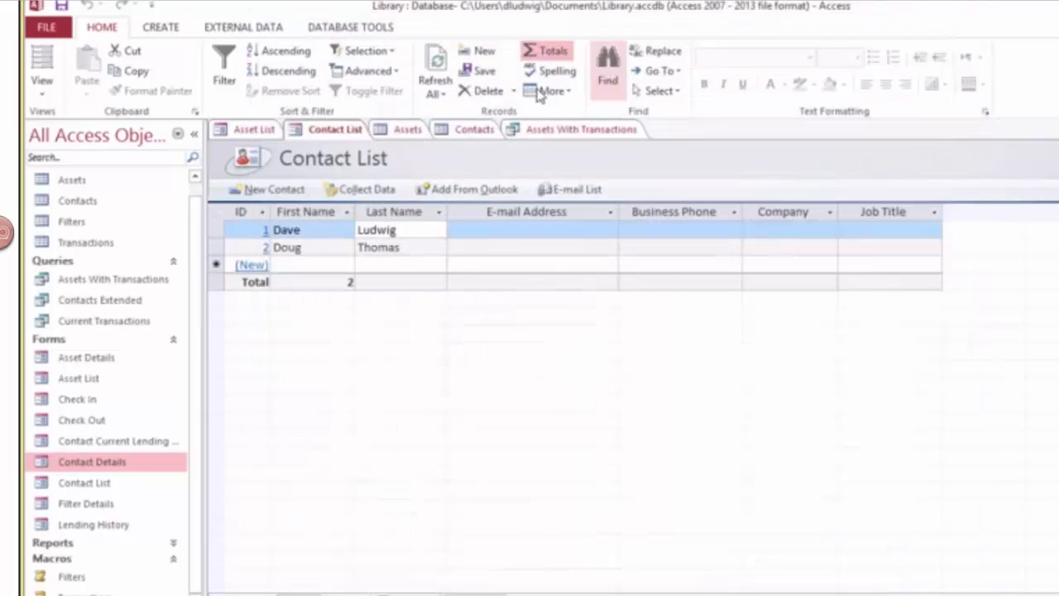
- Return to the Assets table and step through the first record's fields as far as Comments
{"action": "left_click", "coordinate": [417, 134]}
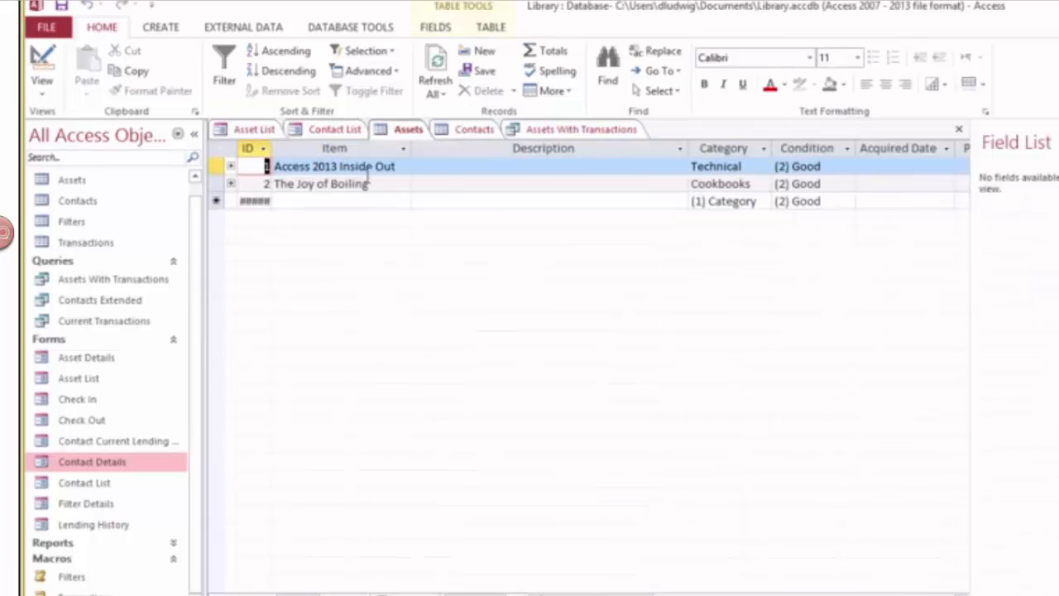
{"action": "key", "text": "Tab"}
{"action": "key", "text": "Tab"}
{"action": "key", "text": "Tab"}
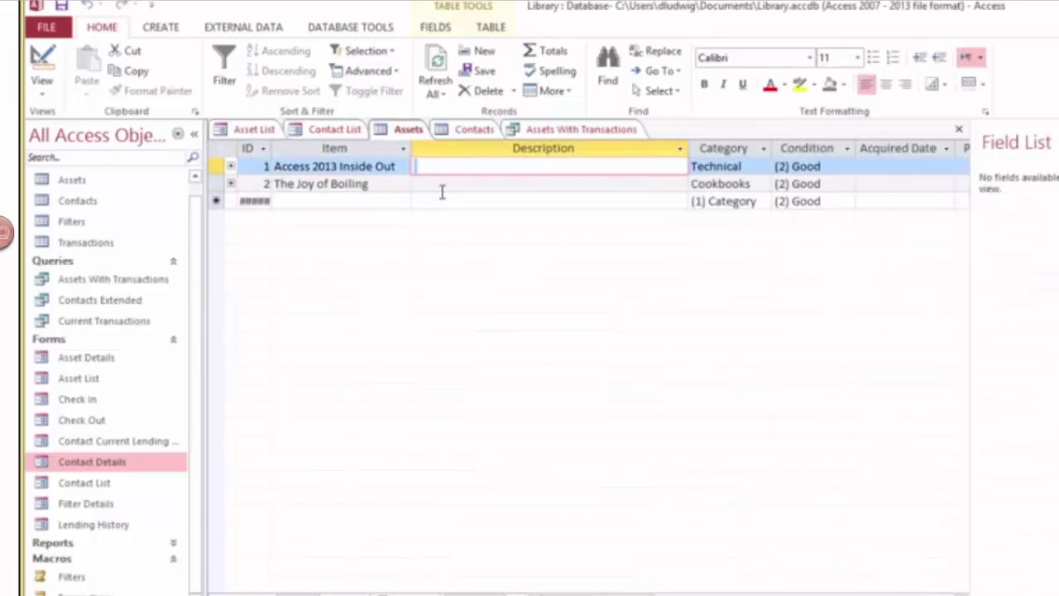
{"action": "key", "text": "Tab"}
{"action": "key", "text": "Tab"}
{"action": "key", "text": "Tab"}
{"action": "key", "text": "Tab"}
{"action": "key", "text": "Tab"}
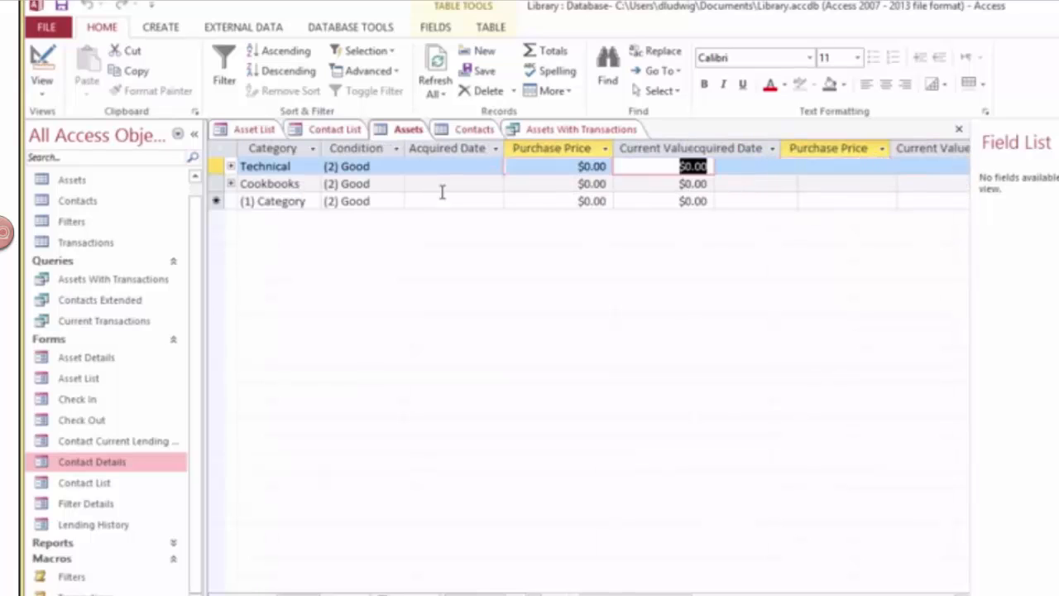
{"action": "key", "text": "Tab"}
{"action": "key", "text": "Tab"}
{"action": "key", "text": "Tab"}
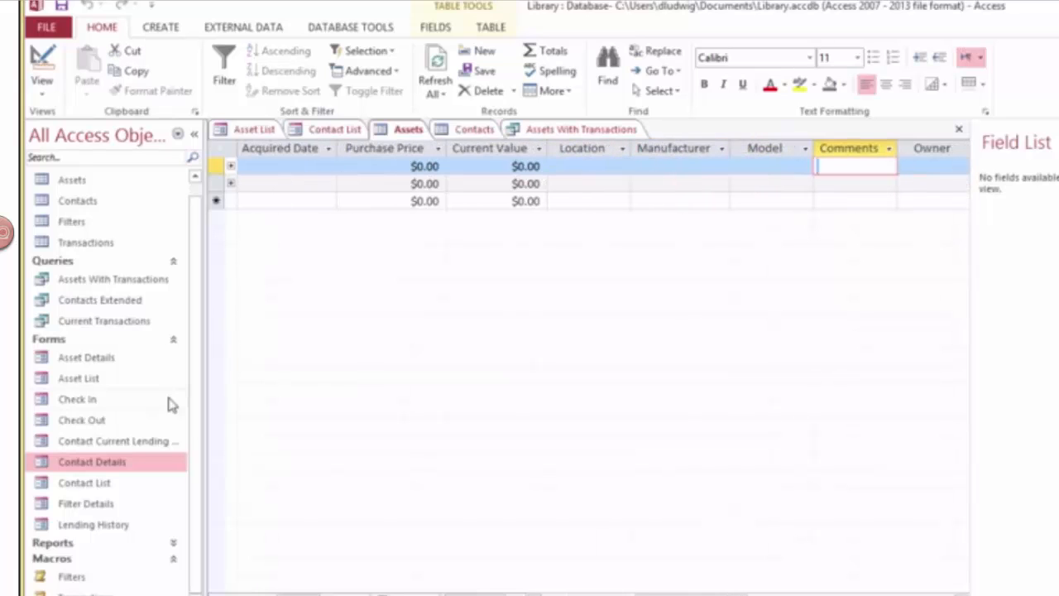
- Expand the Reports group and open the Asset Details report
{"action": "double_click", "coordinate": [87, 467]}
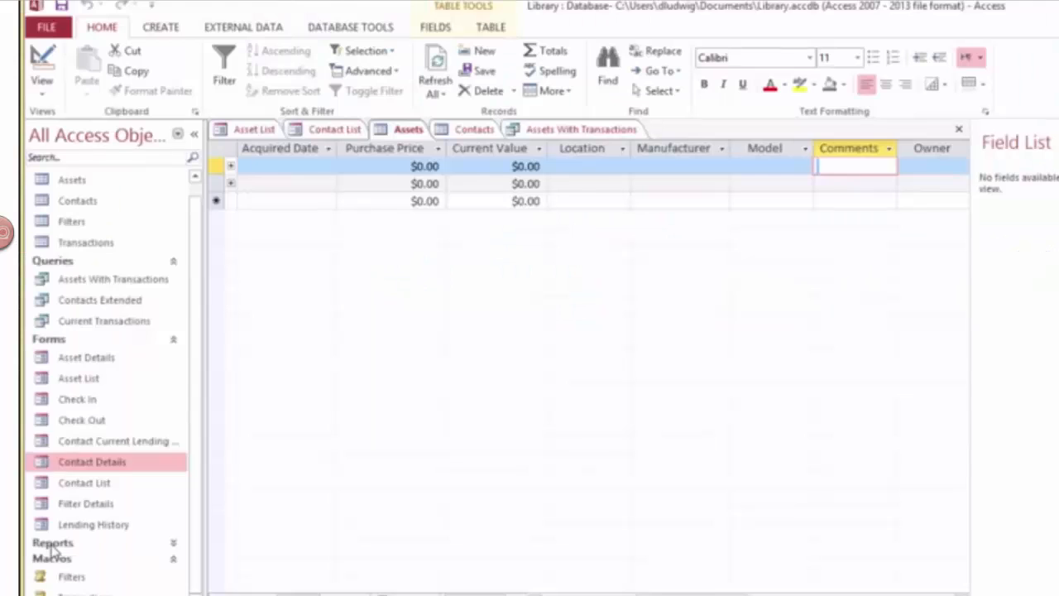
{"action": "scroll", "coordinate": [51, 552], "scroll_direction": "down", "scroll_amount": 3}
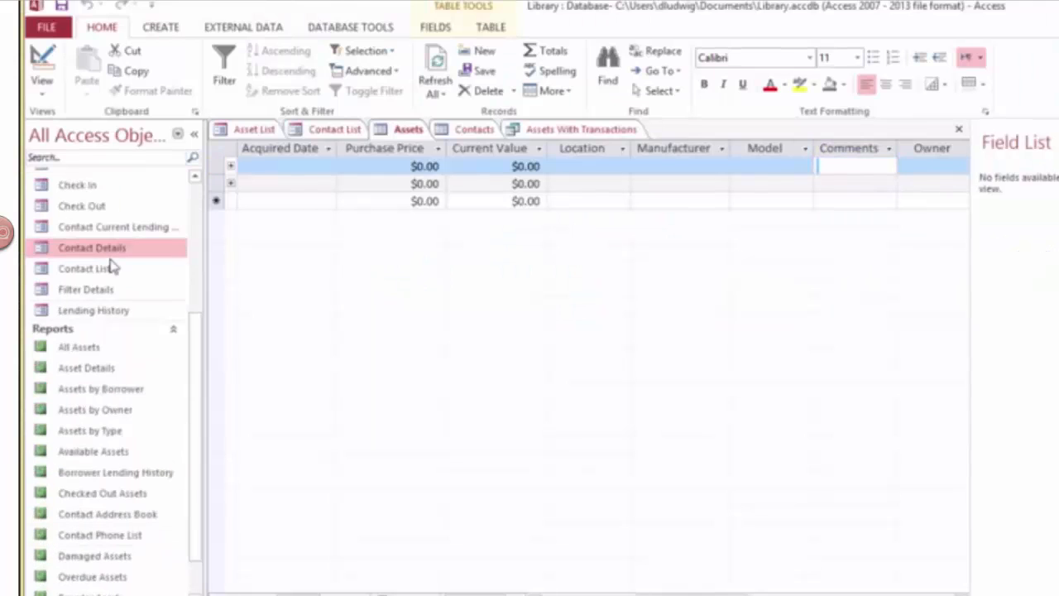
{"action": "left_click_drag", "start_coordinate": [199, 338], "coordinate": [193, 380]}
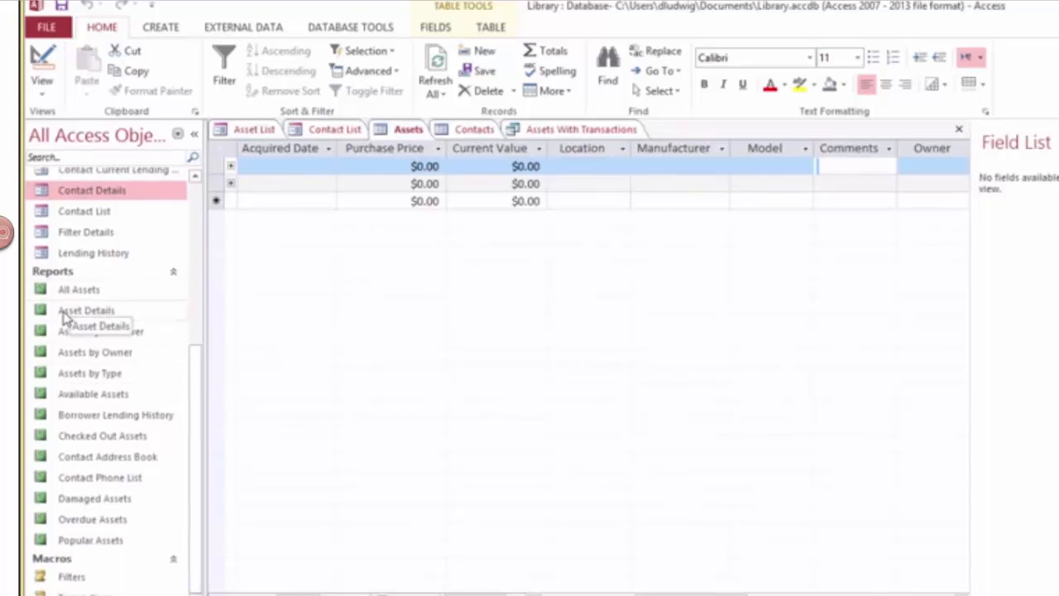
{"action": "double_click", "coordinate": [65, 316]}
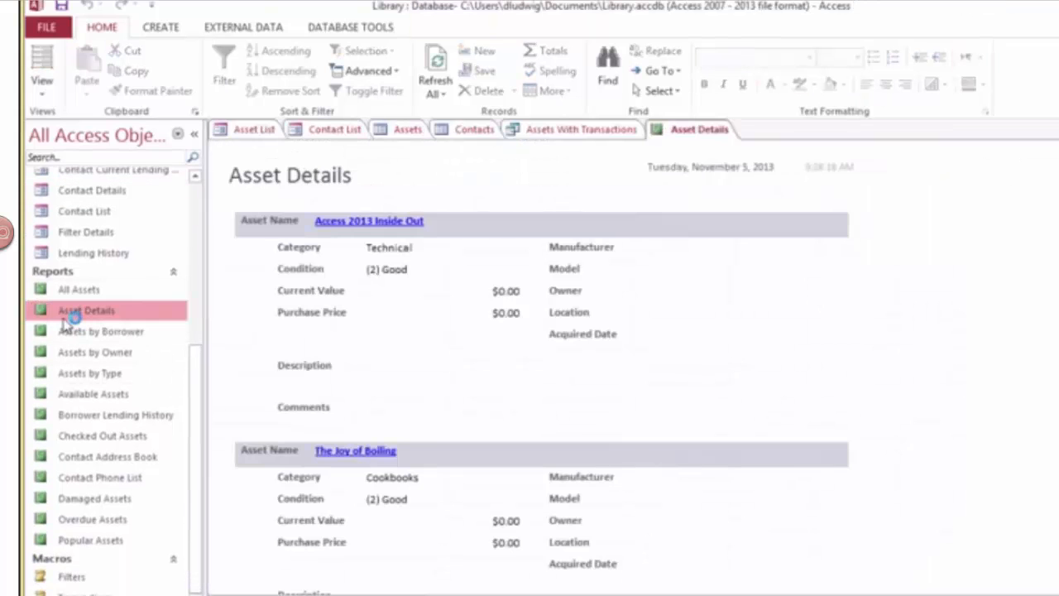
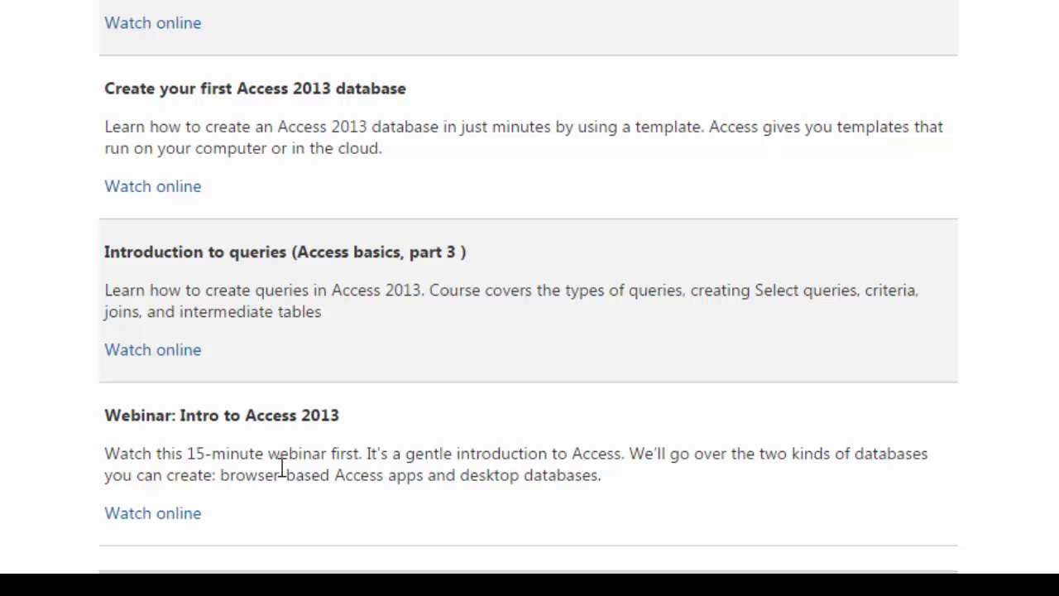
- Open the beginner course "Design and build tables for a database (Access basics, part 1)" and review its contents
{"action": "scroll", "coordinate": [210, 263], "scroll_direction": "up", "scroll_amount": 4}
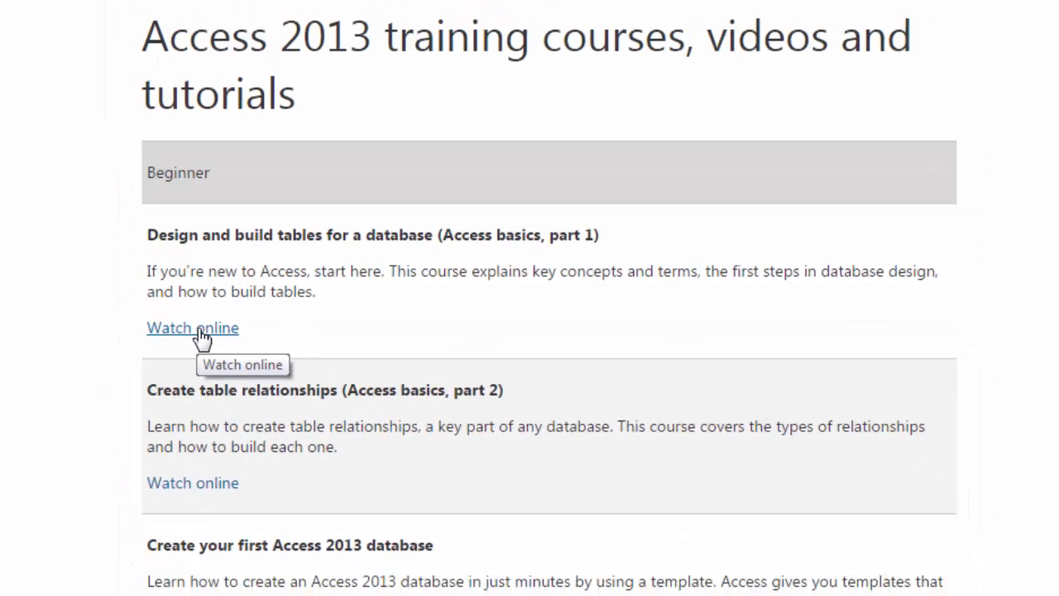
{"action": "left_click", "coordinate": [225, 283]}
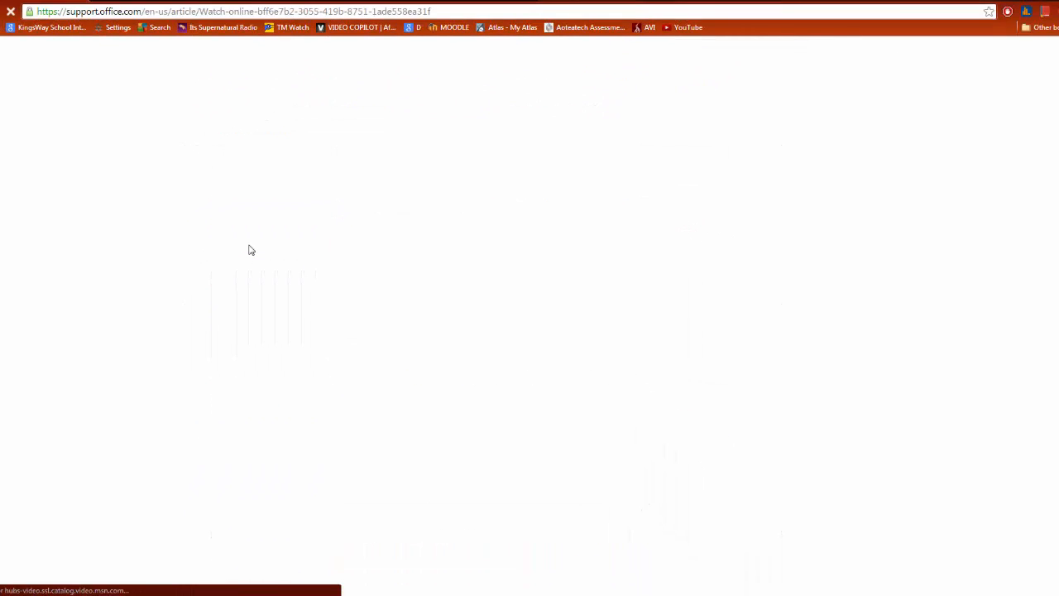
{"action": "scroll", "coordinate": [406, 414], "scroll_direction": "down", "scroll_amount": 3}
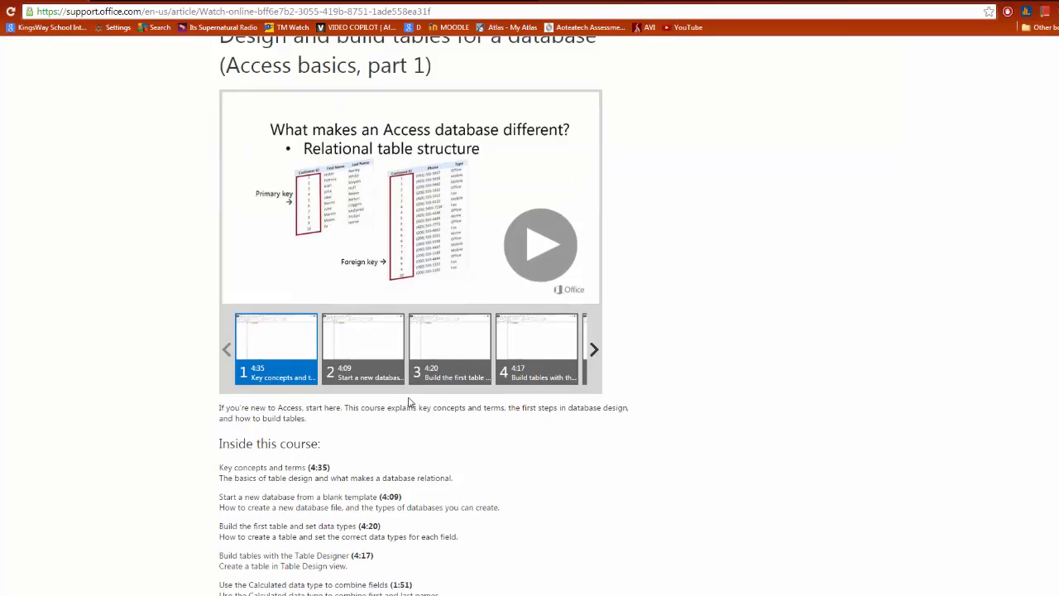
{"action": "scroll", "coordinate": [405, 416], "scroll_direction": "down", "scroll_amount": 1}
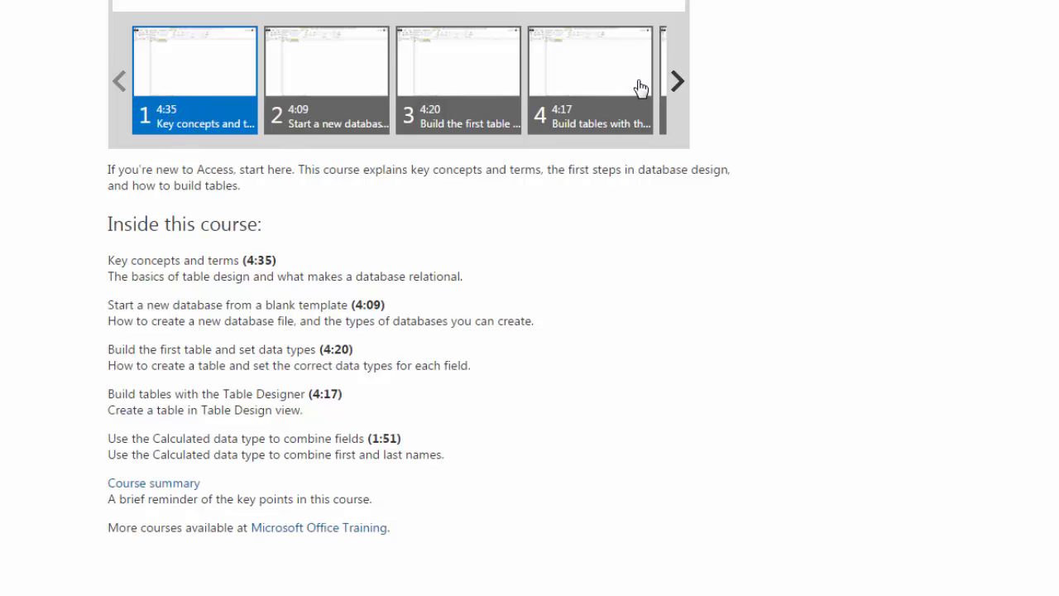
- Play course video 4, "Build tables with the Table Designer", showing it in full screen and returning to the page
{"action": "left_click", "coordinate": [678, 83]}
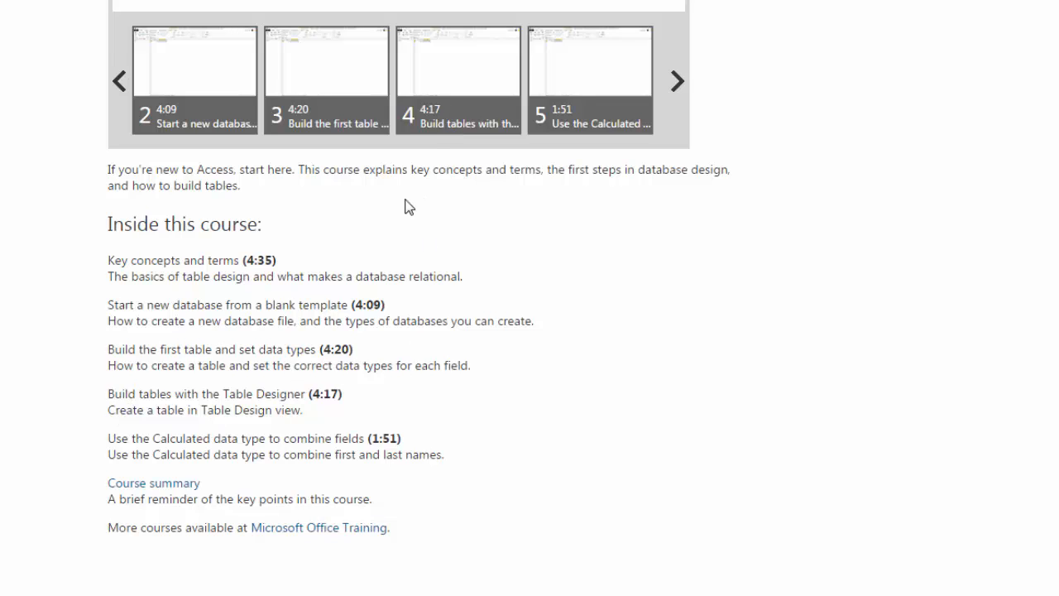
{"action": "left_click", "coordinate": [448, 101]}
{"action": "scroll", "coordinate": [1002, 397], "scroll_direction": "up", "scroll_amount": 3}
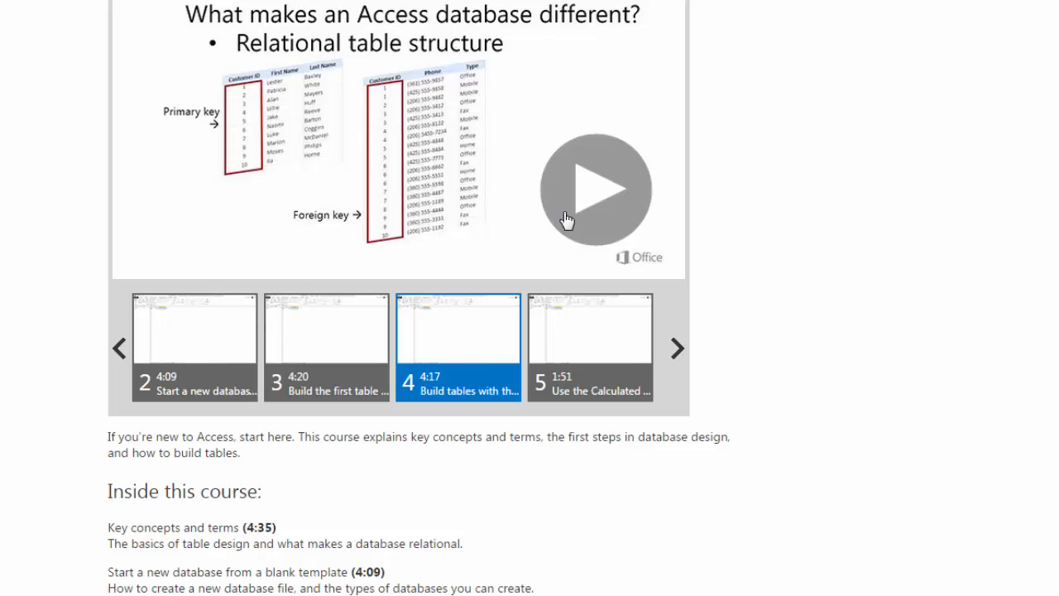
{"action": "left_click", "coordinate": [487, 352]}
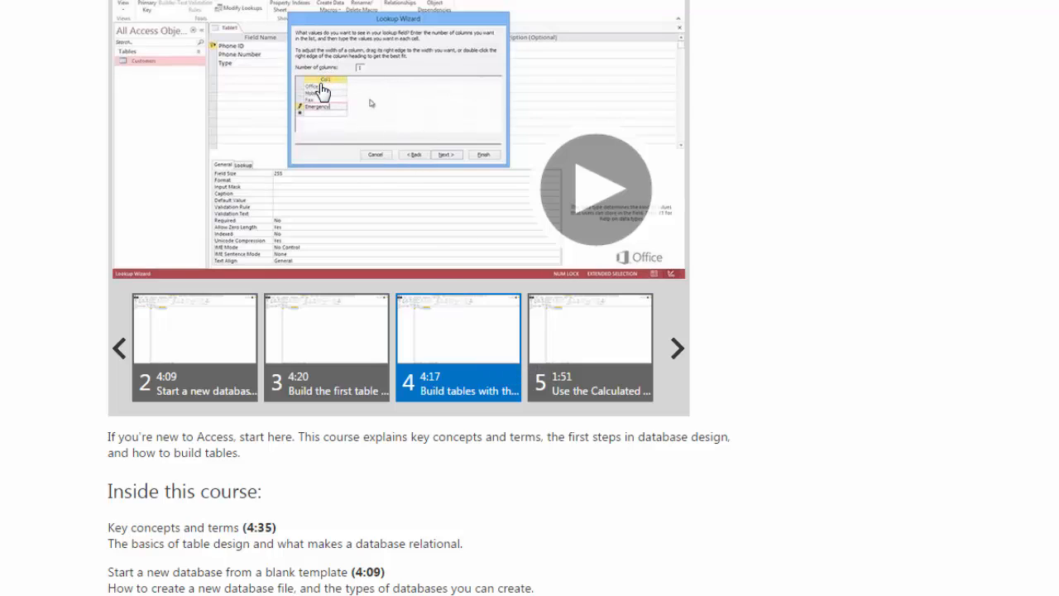
{"action": "left_click", "coordinate": [600, 195]}
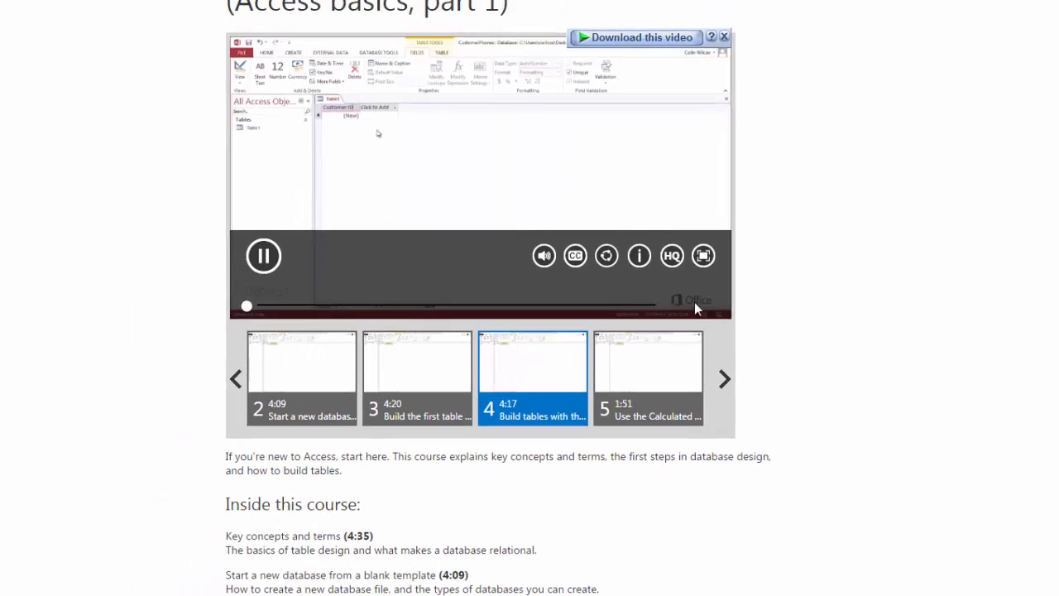
{"action": "left_click", "coordinate": [736, 300]}
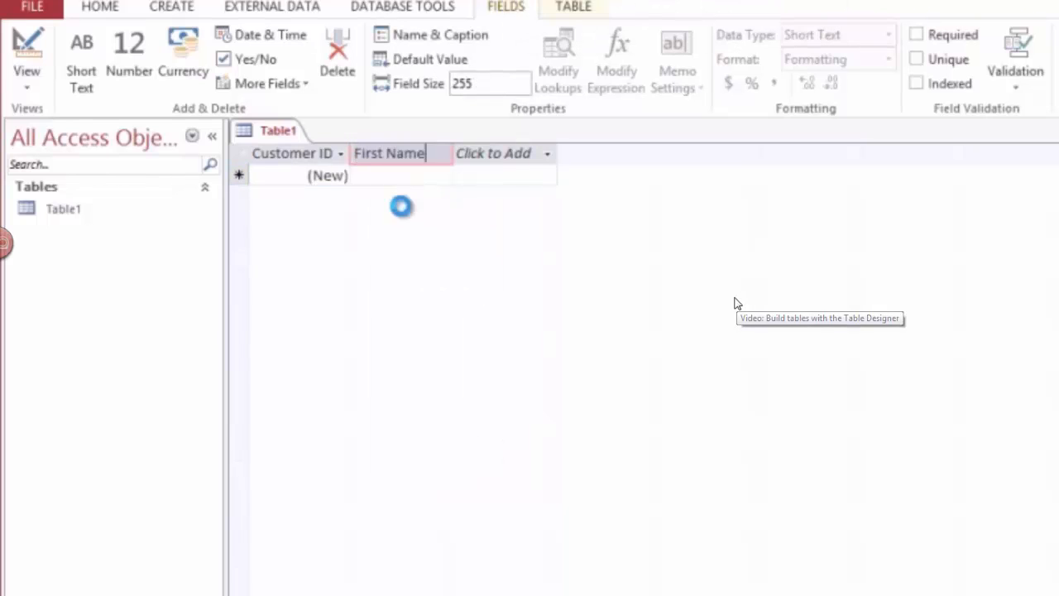
{"action": "key", "text": "Escape"}
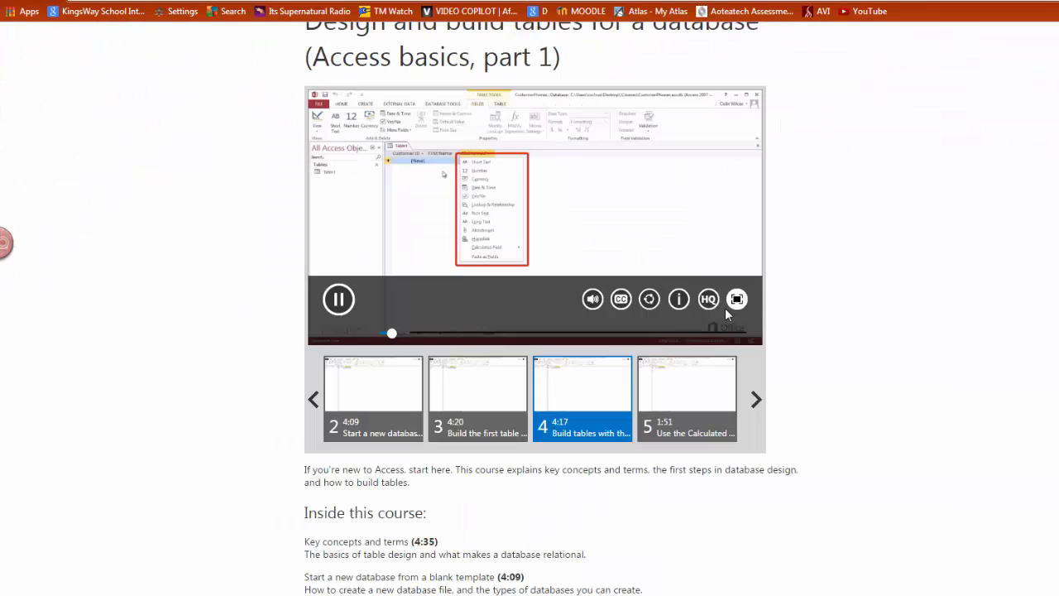
- Pause the course video and return to the Access 2013 training list to review the beginner and intermediate courses
{"action": "left_click", "coordinate": [338, 301]}
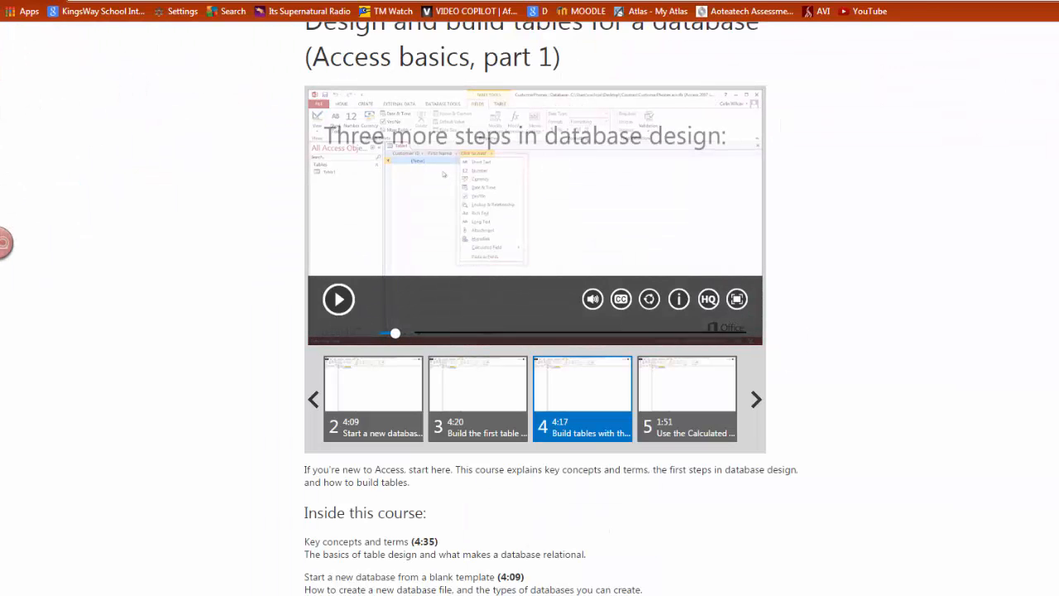
{"action": "scroll", "coordinate": [530, 331], "scroll_direction": "down", "scroll_amount": 3}
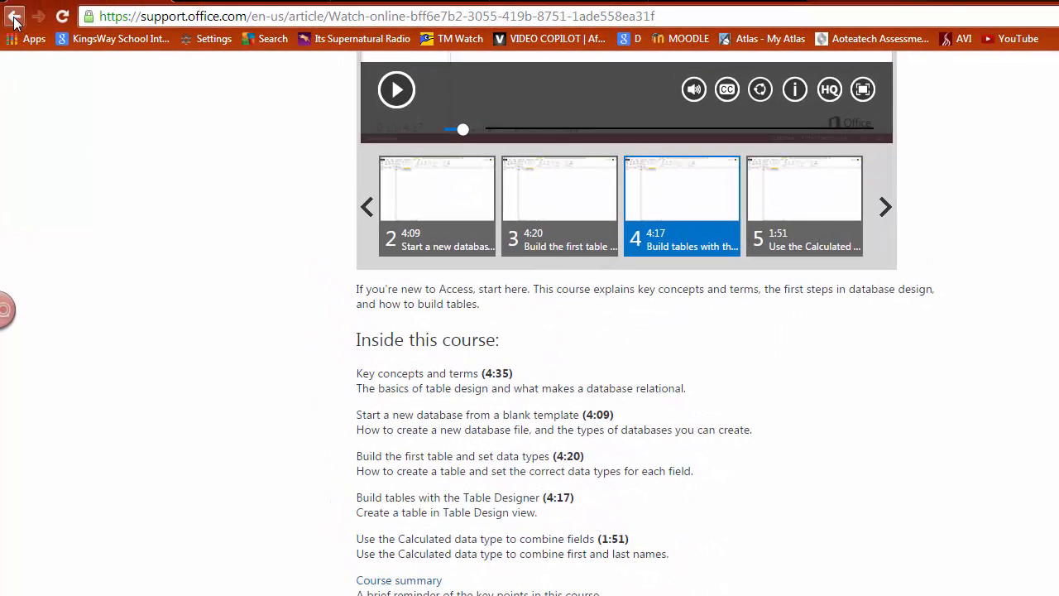
{"action": "left_click", "coordinate": [13, 15]}
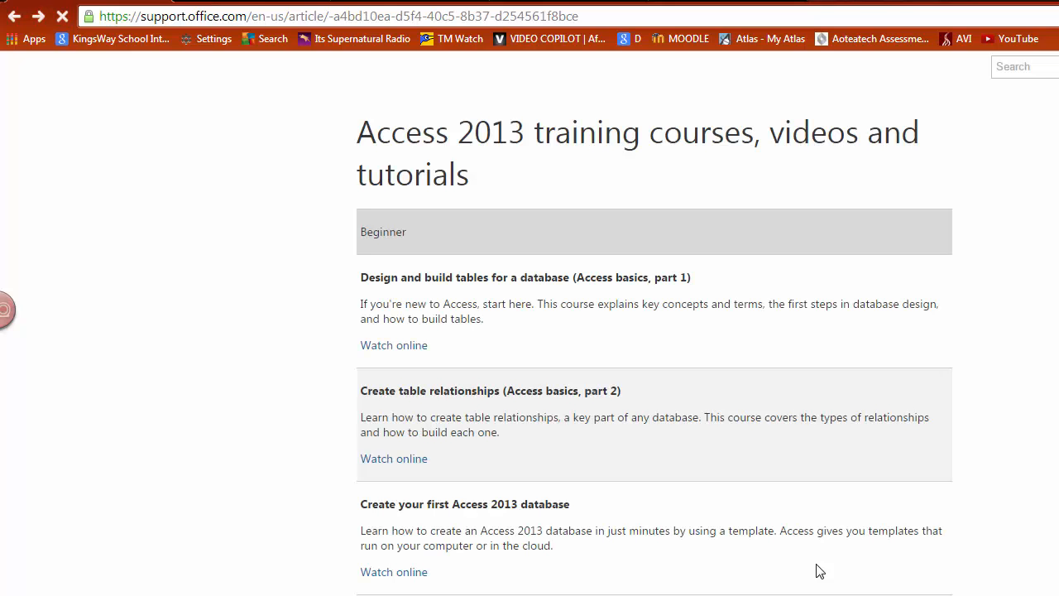
{"action": "scroll", "coordinate": [681, 563], "scroll_direction": "down", "scroll_amount": 3}
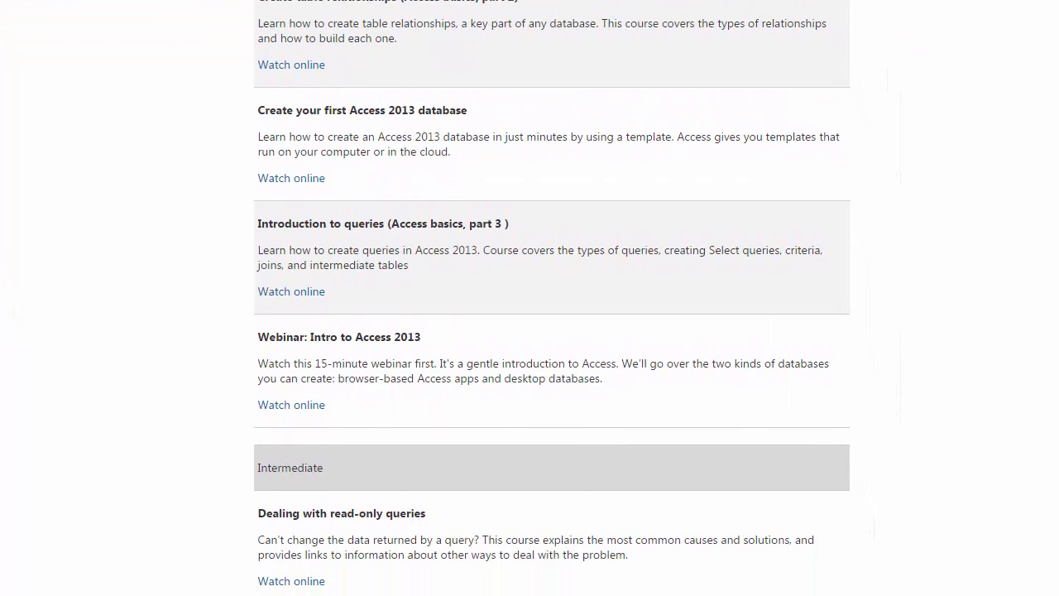
- Switch to the Database12 window in Access and dismiss the Windows color scheme prompt, keeping the current scheme
{"action": "mouse_move", "coordinate": [291, 595]}
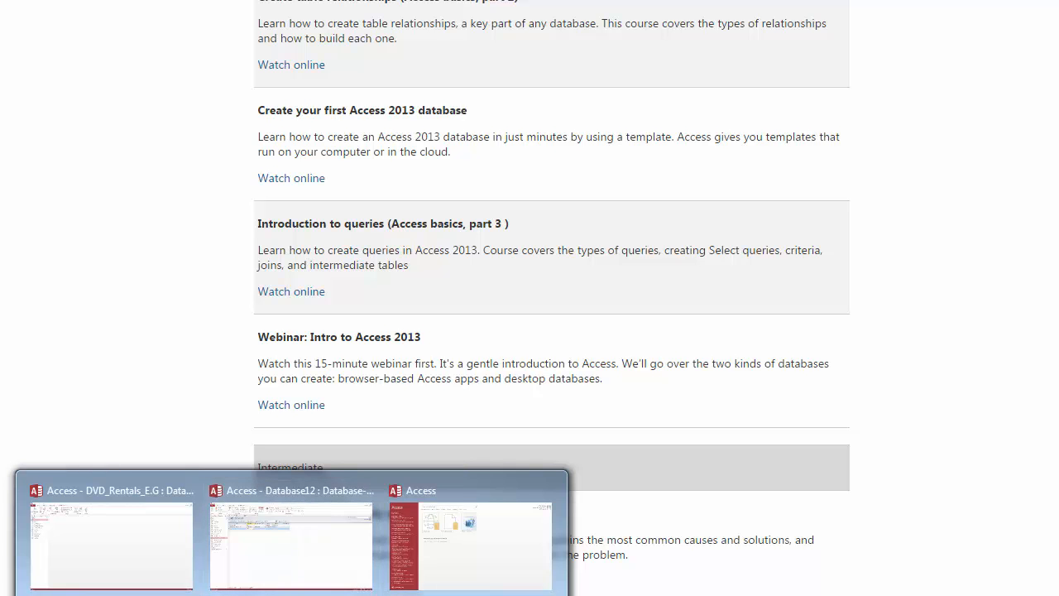
{"action": "mouse_move", "coordinate": [279, 595]}
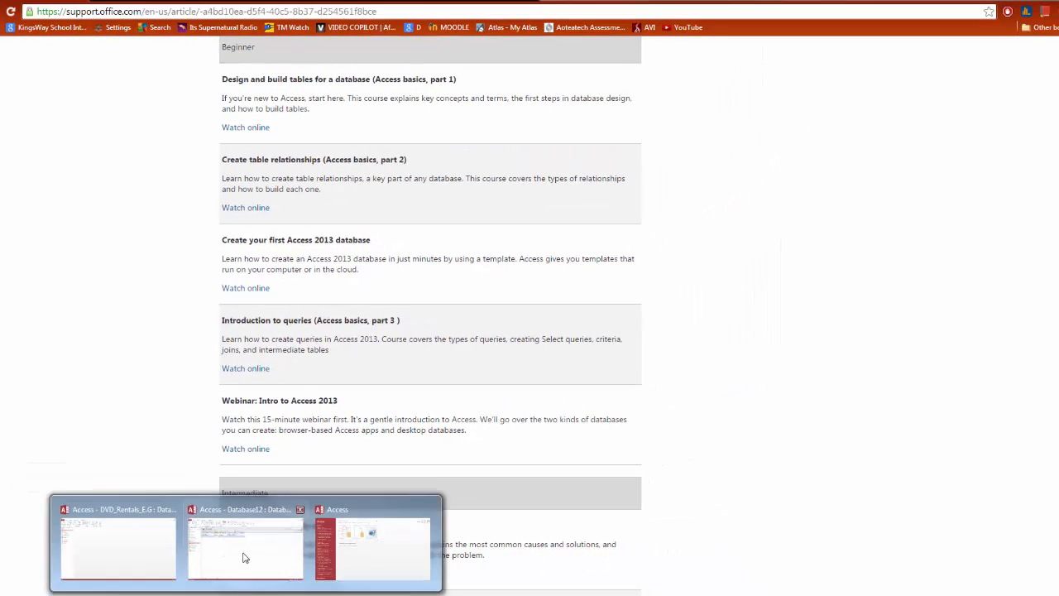
{"action": "left_click", "coordinate": [244, 552]}
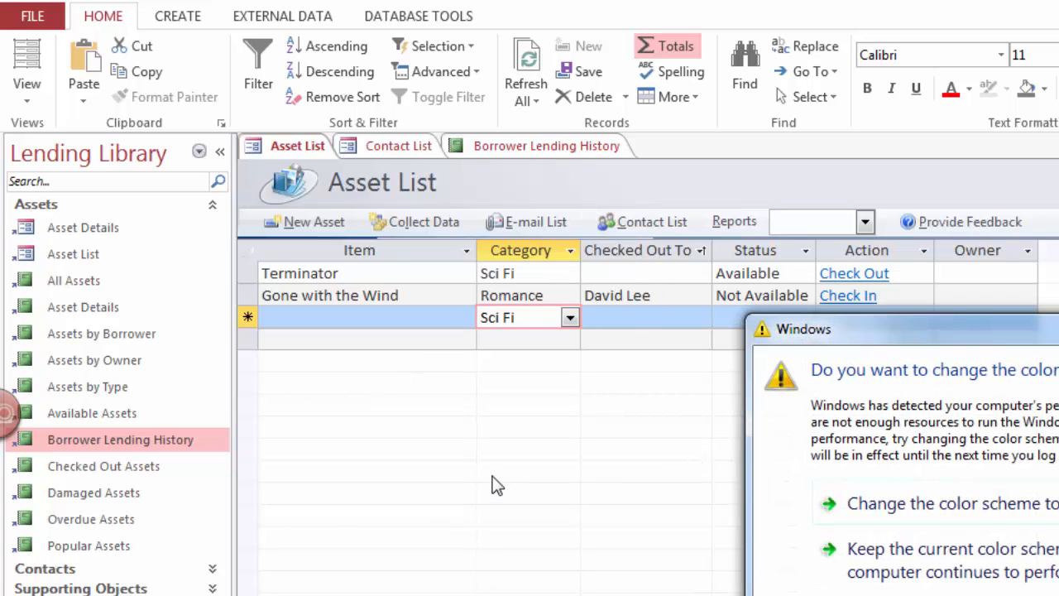
{"action": "left_click", "coordinate": [1002, 570]}
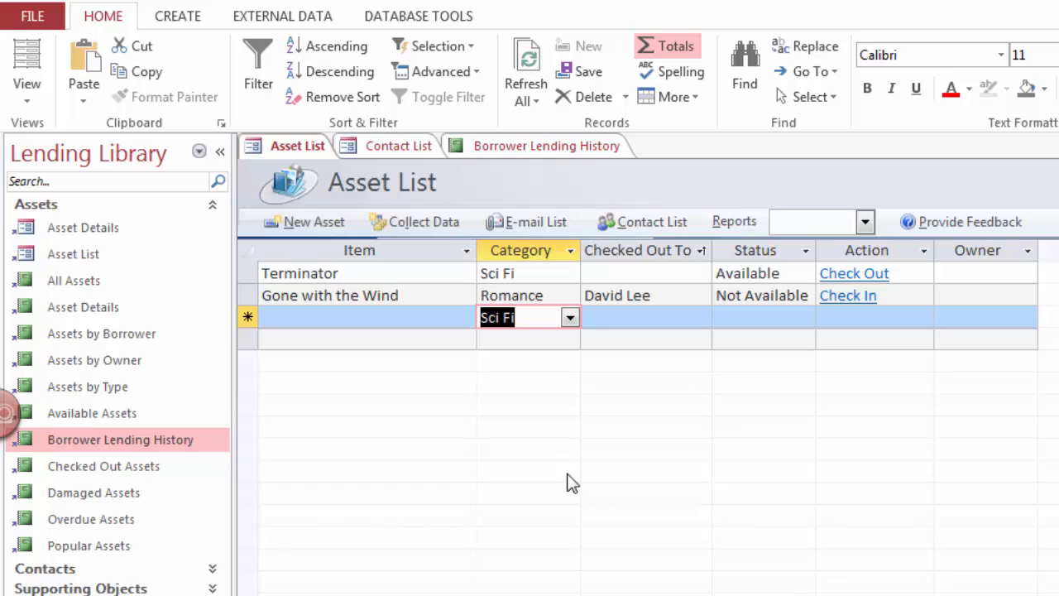
- Add a new "Ice Age" item to the Asset List and enter Comedy as its category
{"action": "left_click", "coordinate": [357, 318]}
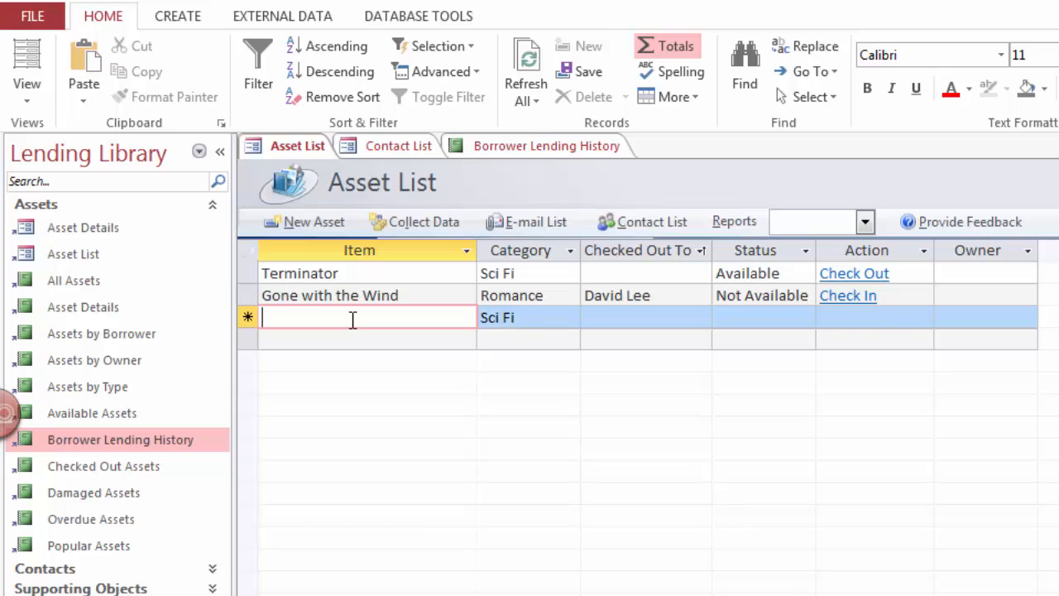
{"action": "type", "text": "Ice Age"}
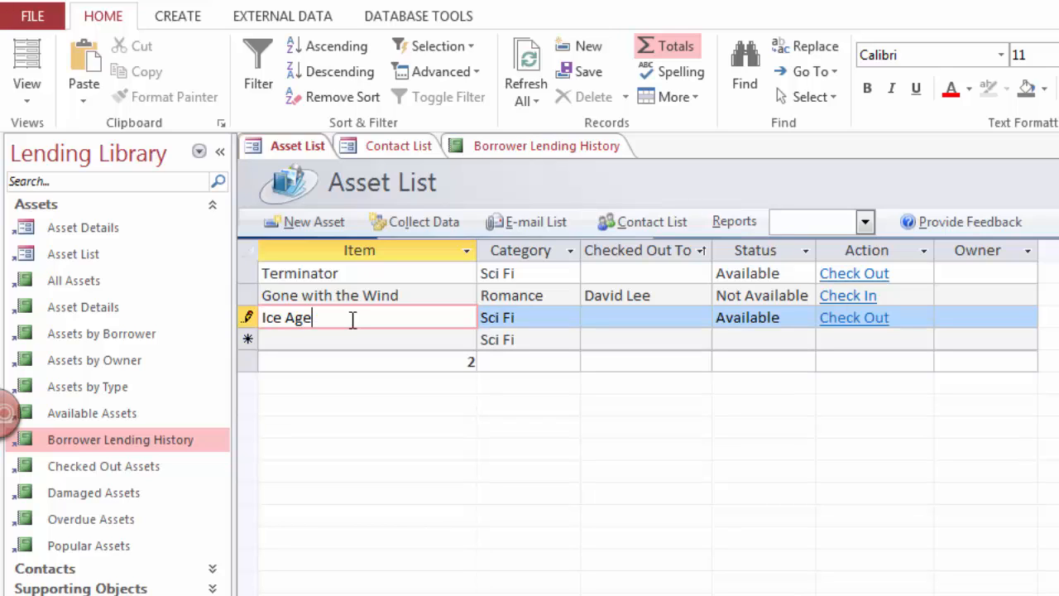
{"action": "left_click", "coordinate": [549, 317]}
{"action": "left_click", "coordinate": [571, 318]}
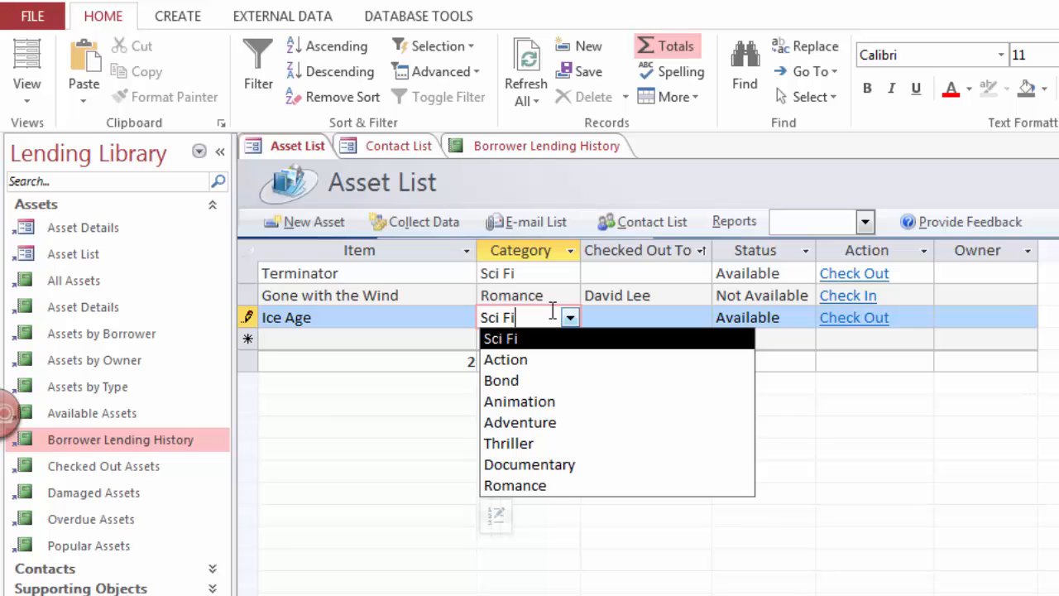
{"action": "key", "text": "shift+Home"}
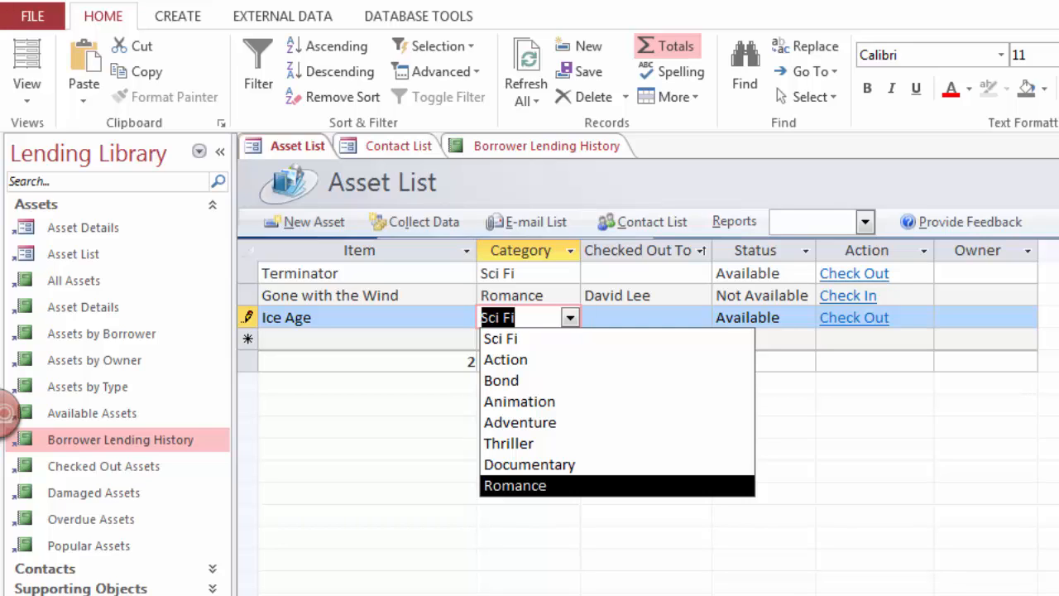
{"action": "type", "text": "Comedy"}
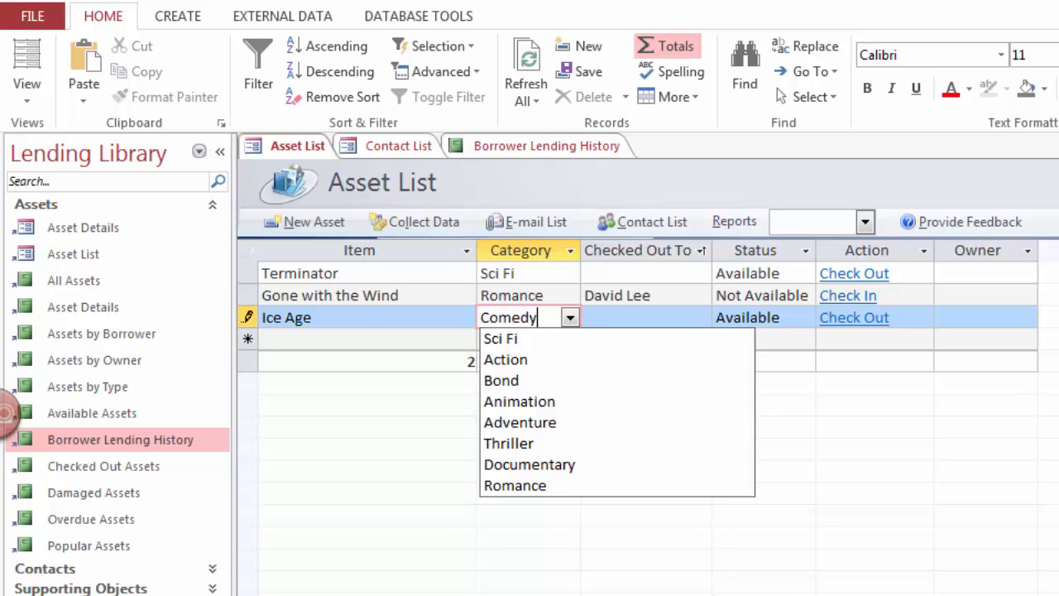
{"action": "key", "text": "Return"}
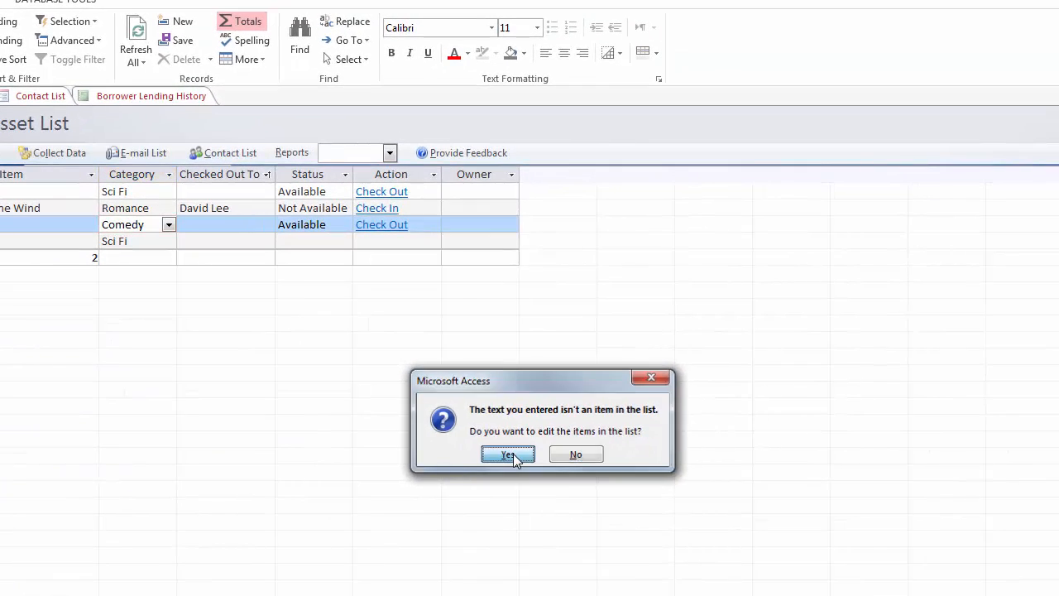
- Accept editing the category list items and save the list with Comedy as a new entry
{"action": "left_click", "coordinate": [1018, 595]}
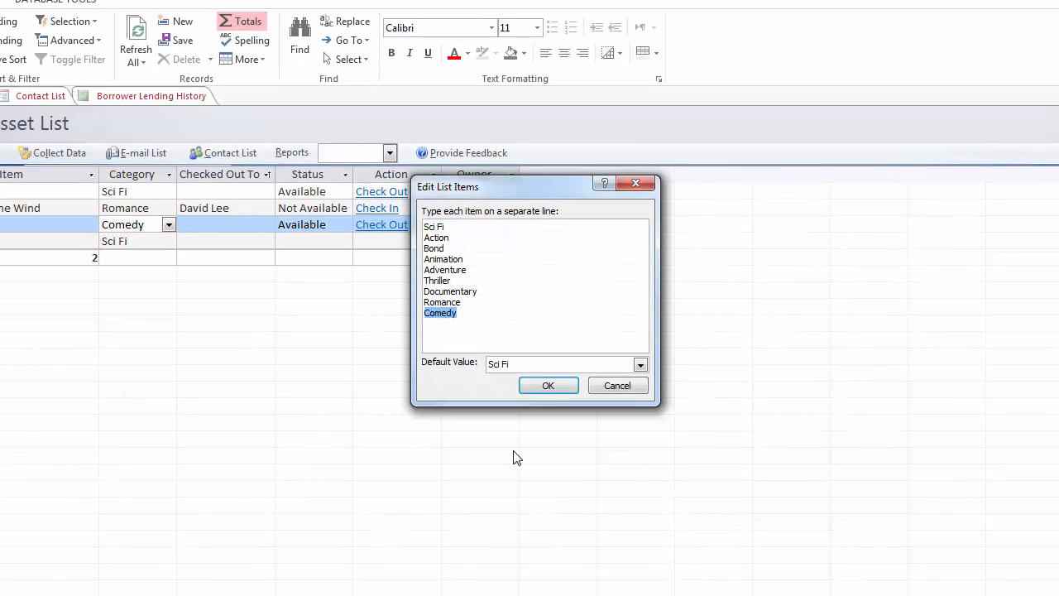
{"action": "left_click", "coordinate": [464, 312]}
{"action": "key", "text": "BackSpace"}
{"action": "key", "text": "BackSpace"}
{"action": "key", "text": "BackSpace"}
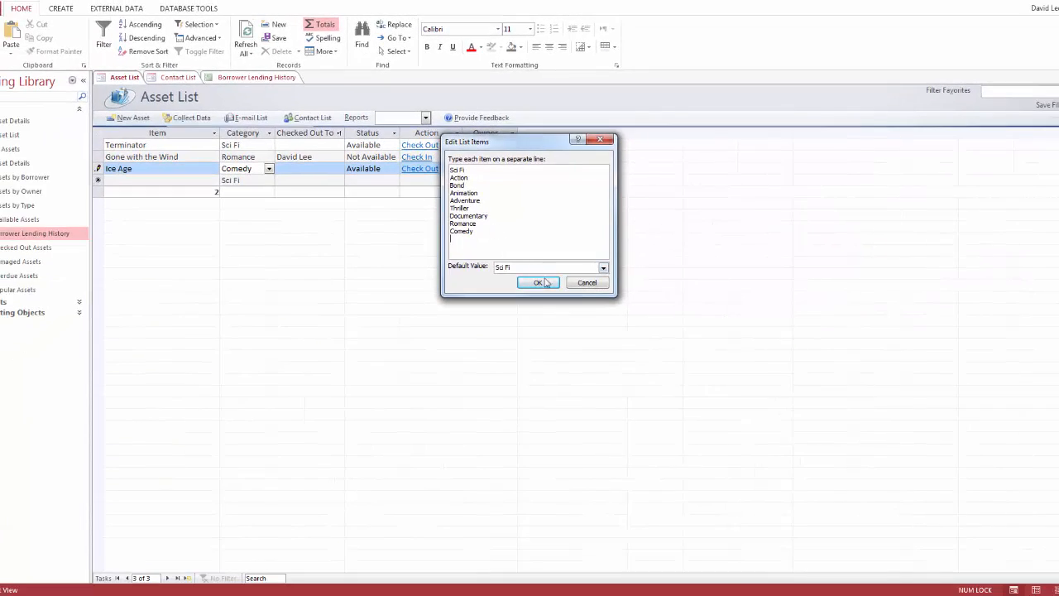
{"action": "left_click", "coordinate": [547, 285]}
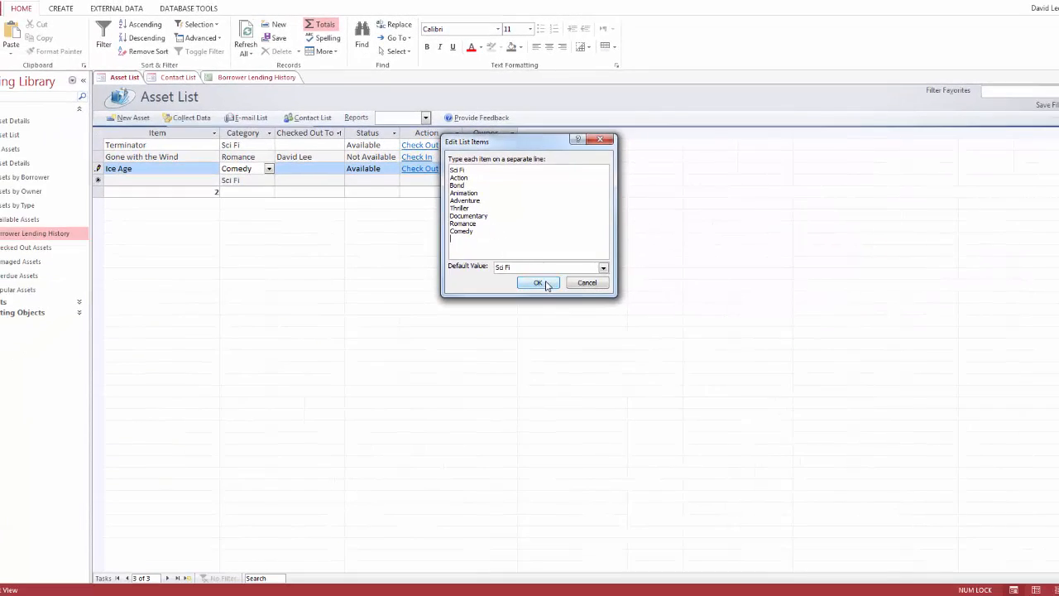
- Change the category of the Ice Age item to Animation
{"action": "left_click", "coordinate": [269, 169]}
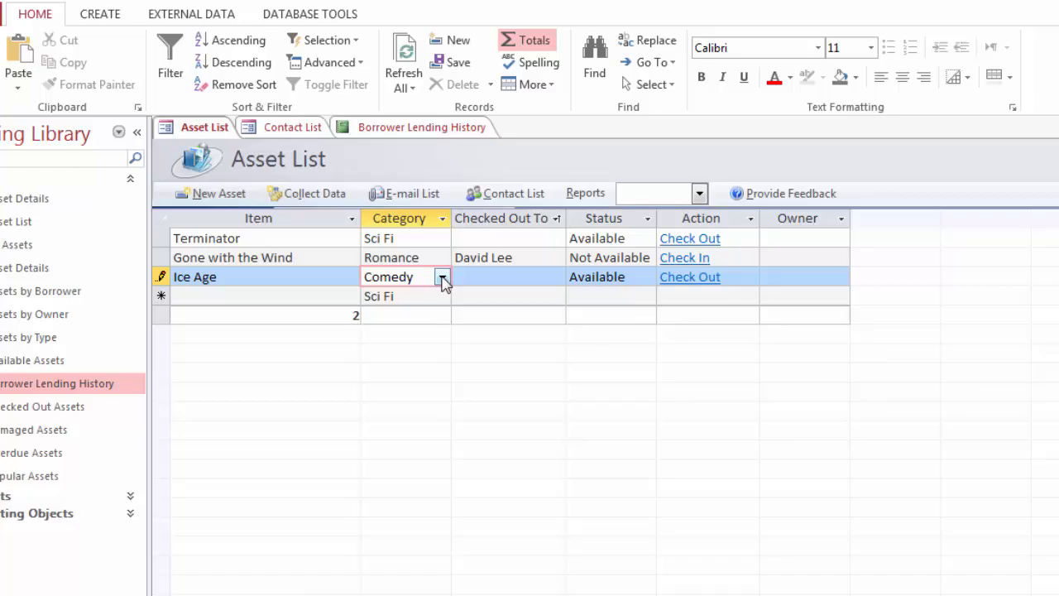
{"action": "left_click", "coordinate": [445, 282]}
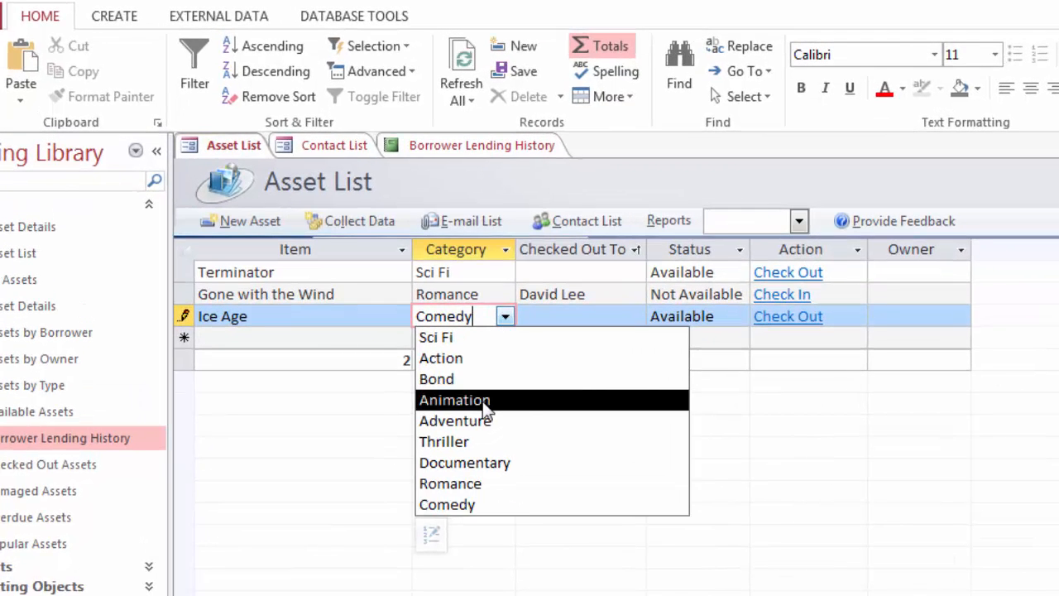
{"action": "left_click", "coordinate": [426, 350]}
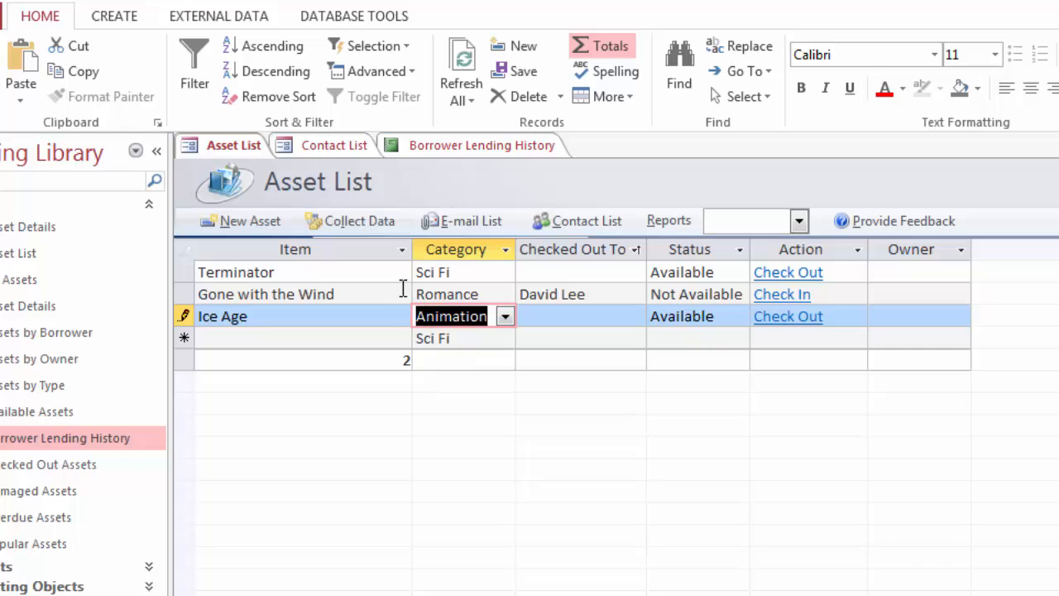
- In the Contact List, use Add From Outlook with the Outlook profile to add two people from the Global Address List
{"action": "left_click", "coordinate": [351, 149]}
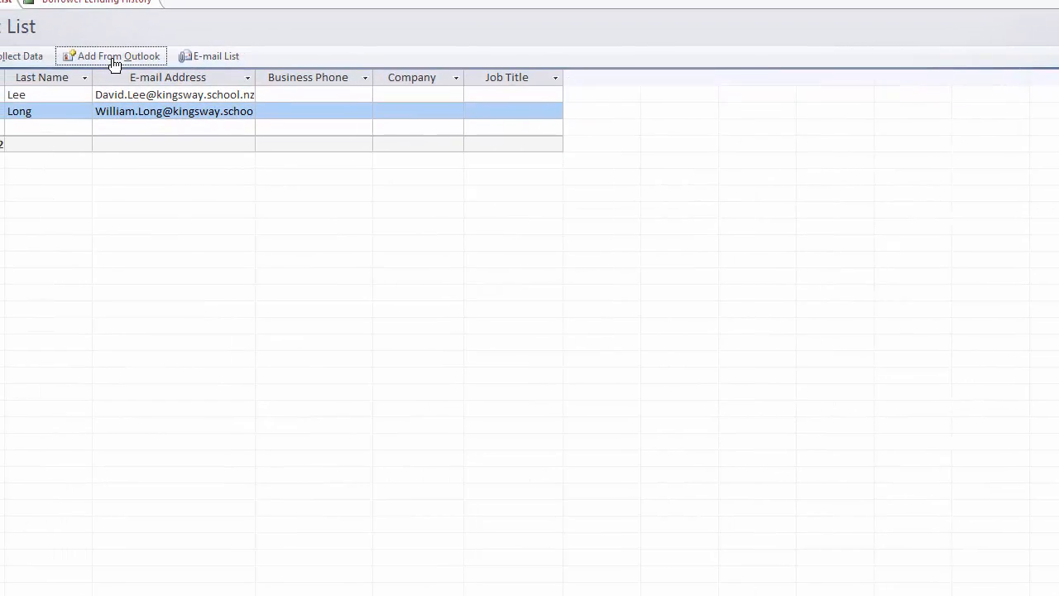
{"action": "left_click", "coordinate": [114, 58]}
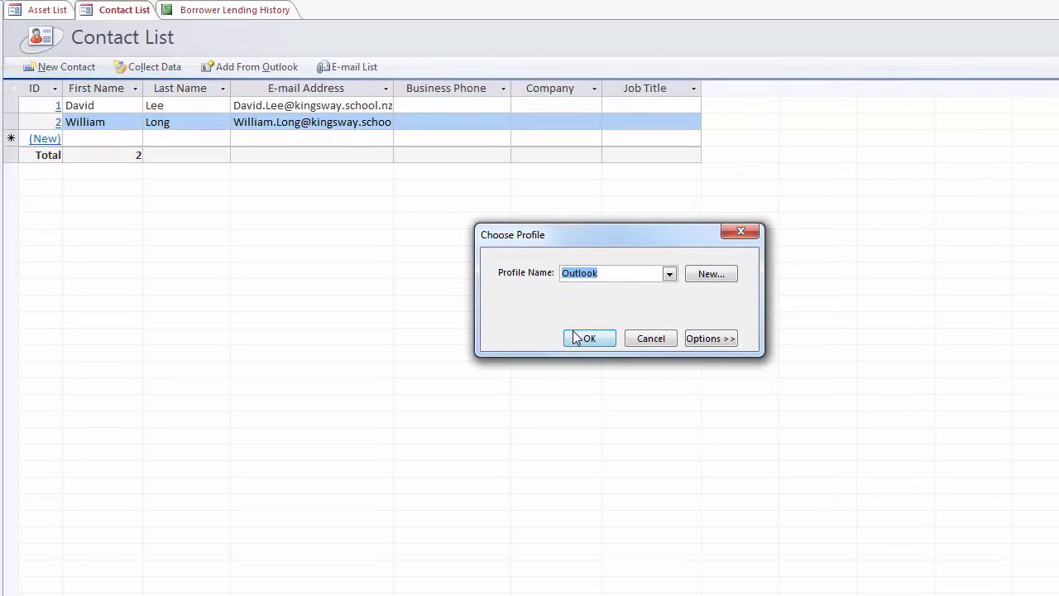
{"action": "left_click", "coordinate": [587, 340]}
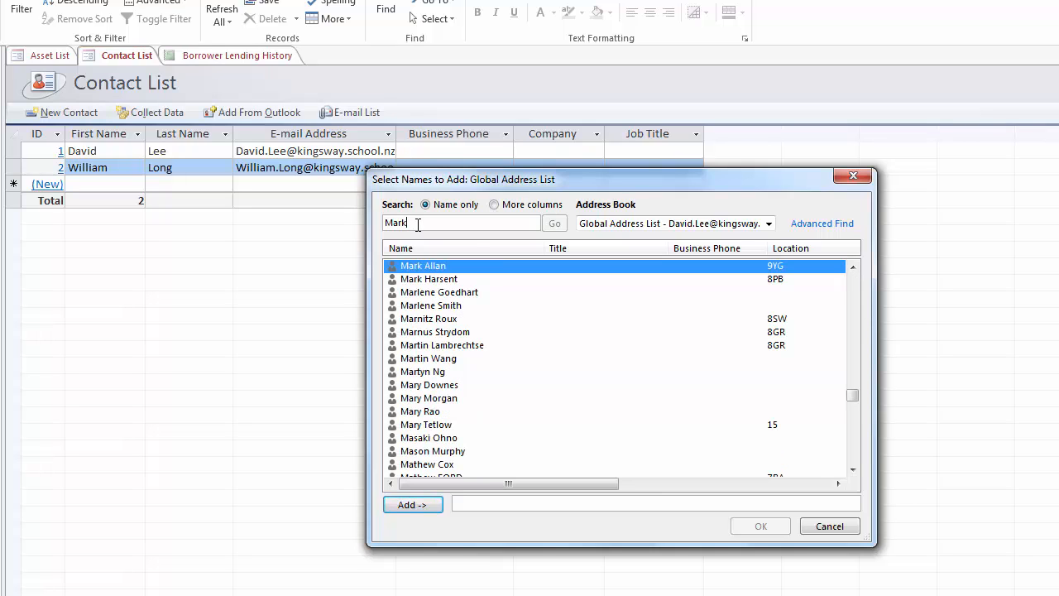
{"action": "double_click", "coordinate": [443, 265]}
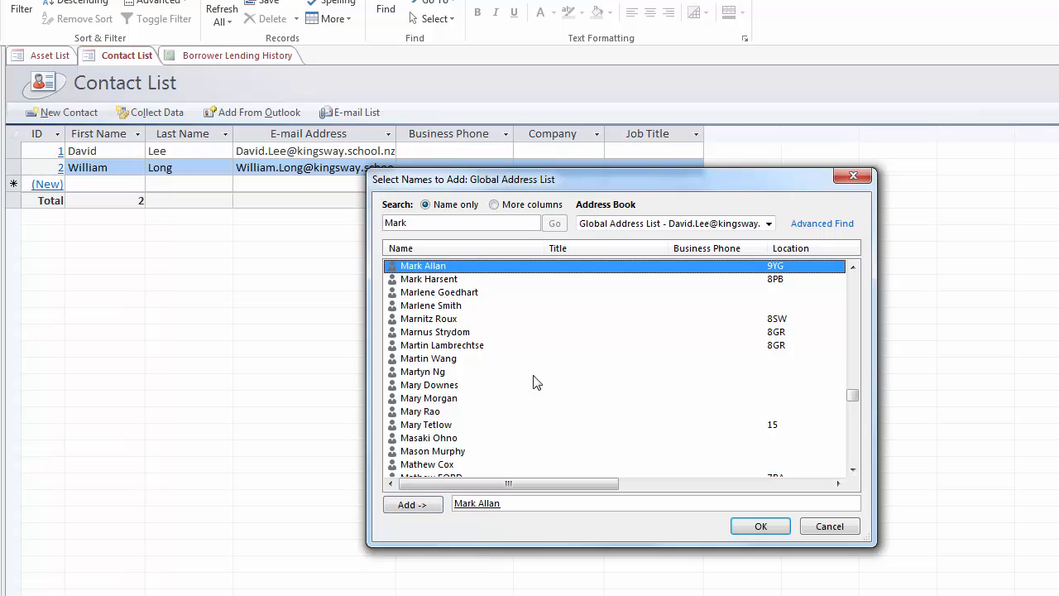
{"action": "double_click", "coordinate": [457, 321]}
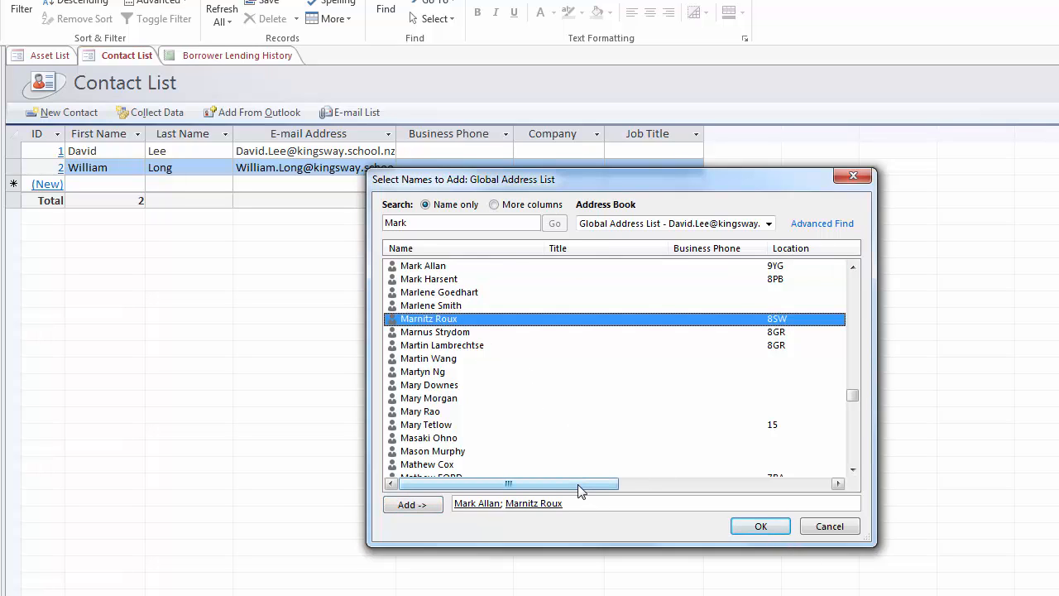
{"action": "left_click", "coordinate": [757, 528]}
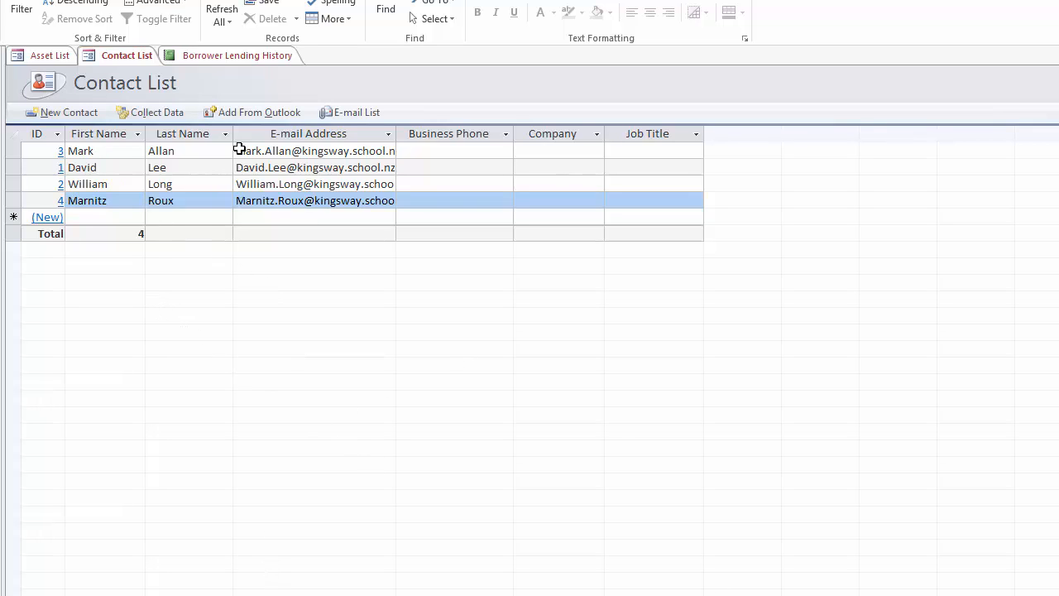
- Step through the empty Business Phone, Company and Job Title fields in the Contact List
{"action": "left_click", "coordinate": [436, 153]}
{"action": "left_click", "coordinate": [563, 152]}
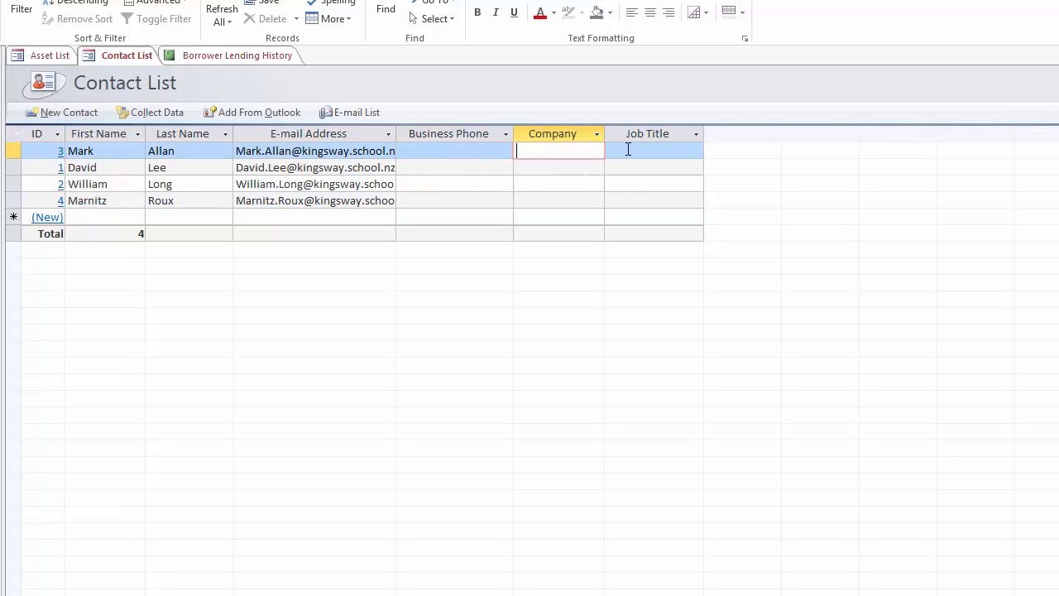
{"action": "left_click", "coordinate": [626, 151]}
{"action": "left_click", "coordinate": [638, 187]}
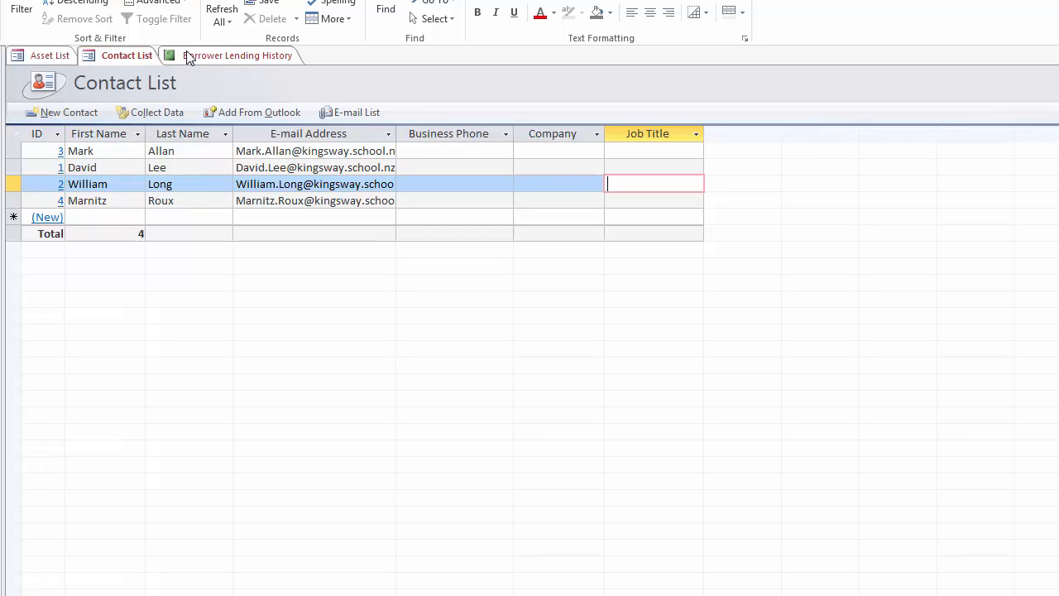
- Return to the Asset List and open the Check Out form for Ice Age, moving it clear of the list
{"action": "left_click", "coordinate": [51, 55]}
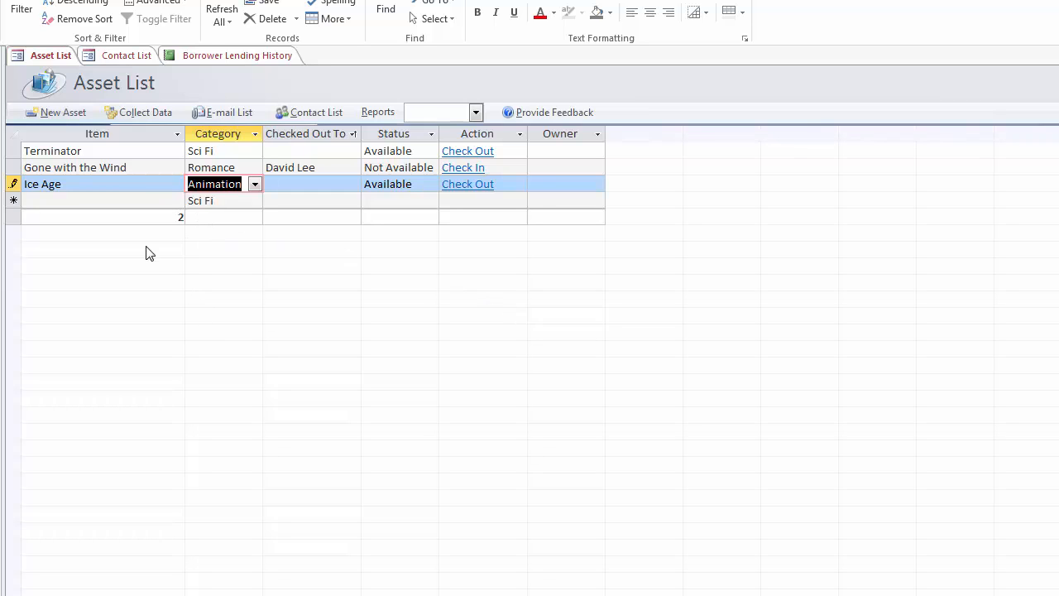
{"action": "left_click", "coordinate": [146, 185]}
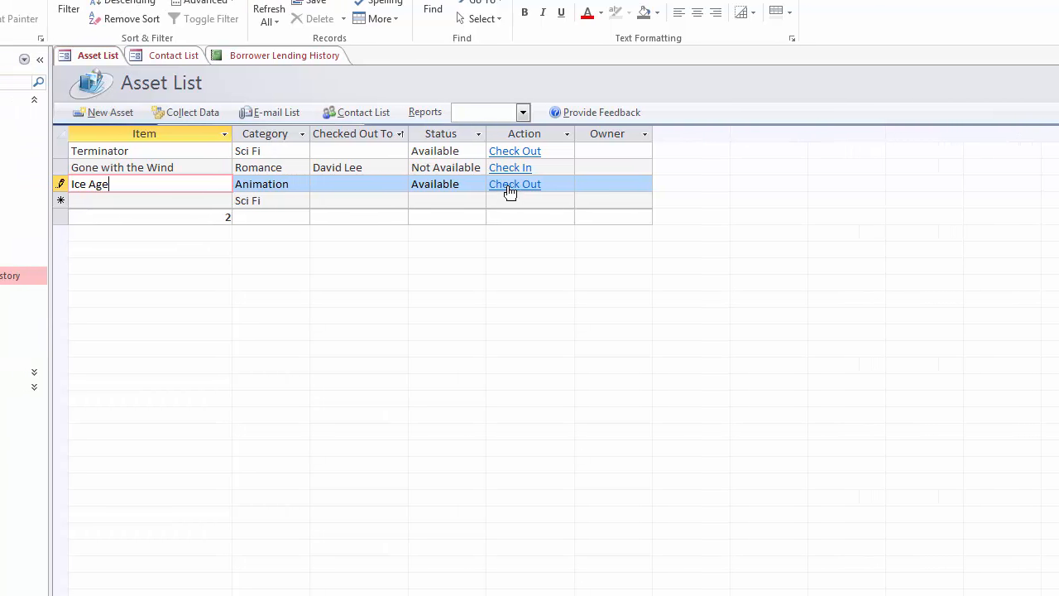
{"action": "left_click", "coordinate": [509, 188]}
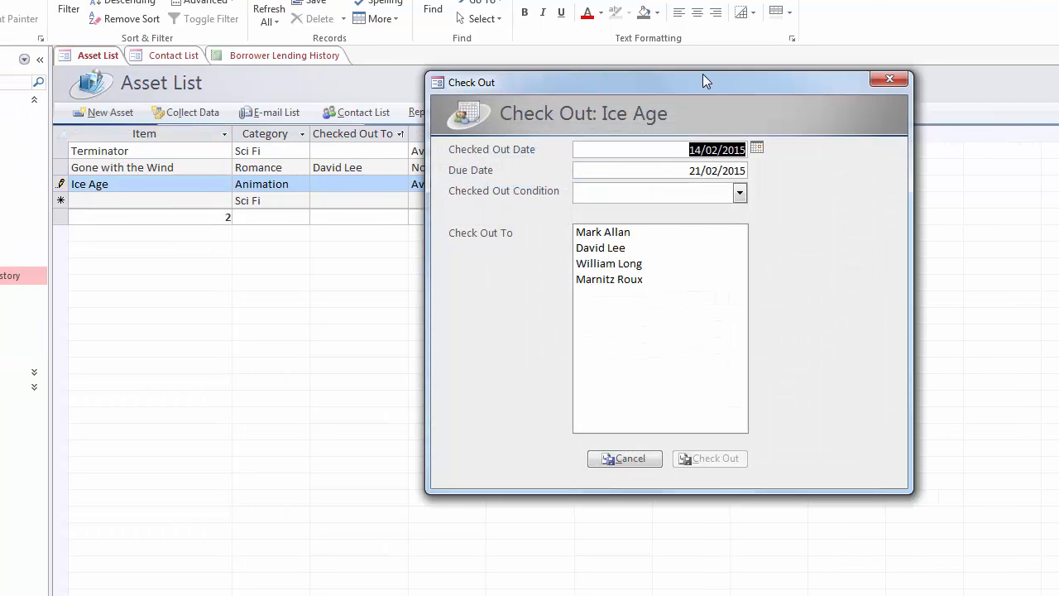
{"action": "left_click_drag", "start_coordinate": [703, 80], "coordinate": [613, 106]}
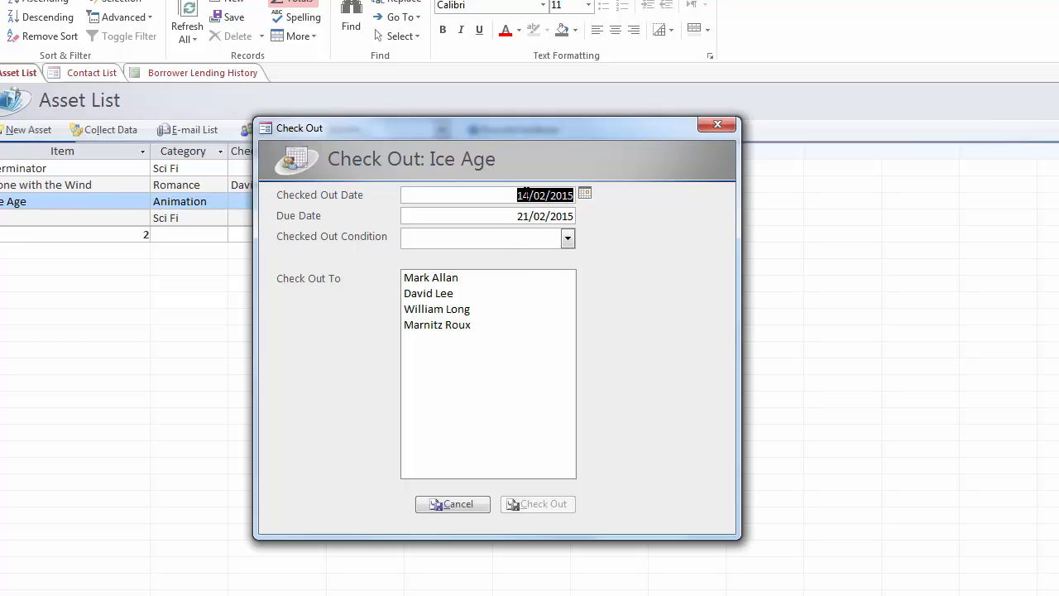
- Set the Due Date of the Ice Age checkout to 17/02/2015 using the calendar
{"action": "left_click", "coordinate": [527, 216]}
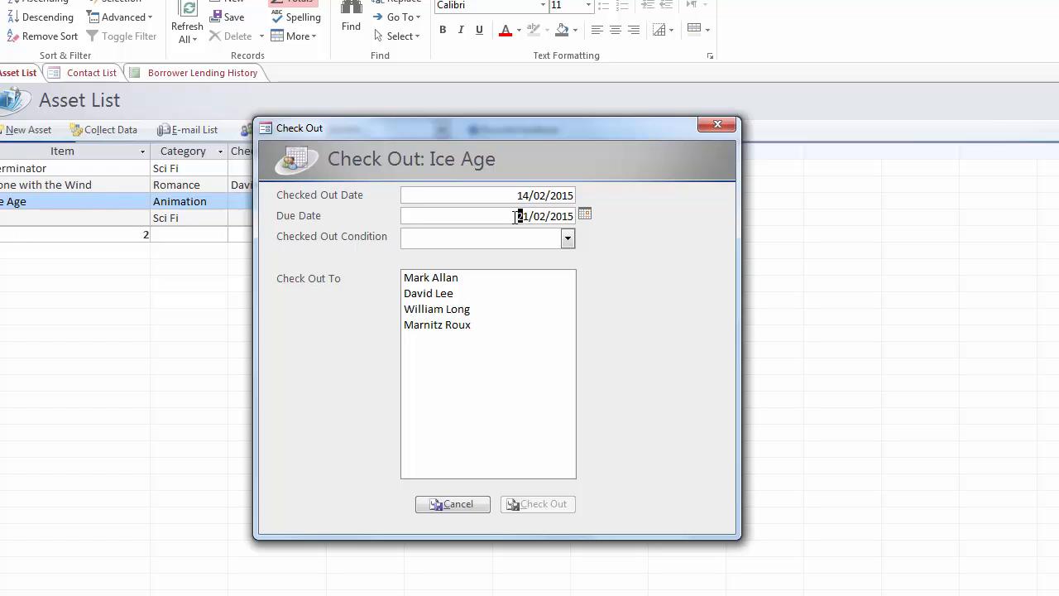
{"action": "left_click", "coordinate": [584, 214]}
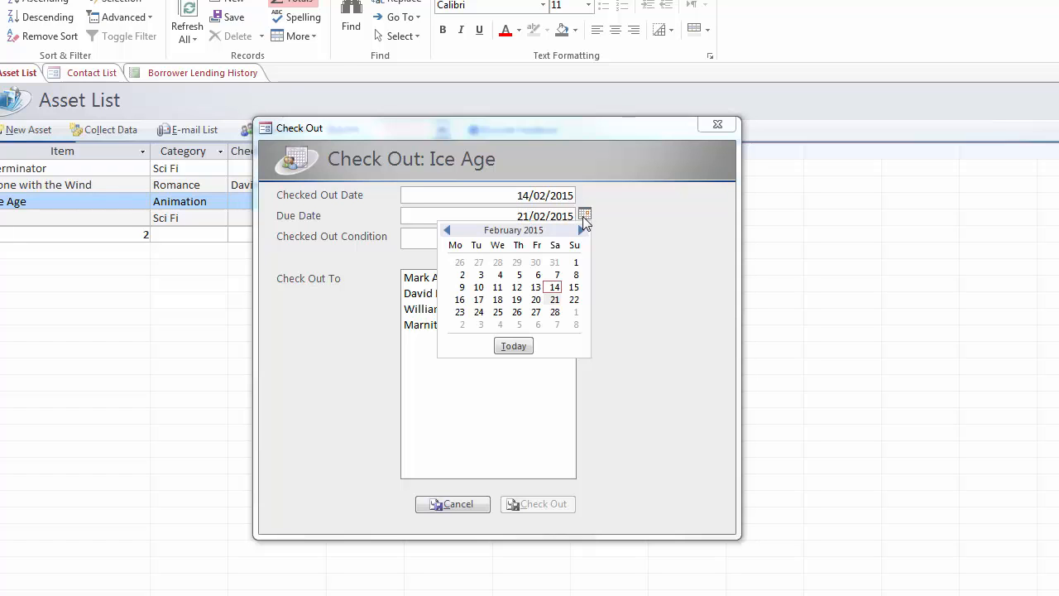
{"action": "left_click", "coordinate": [479, 299]}
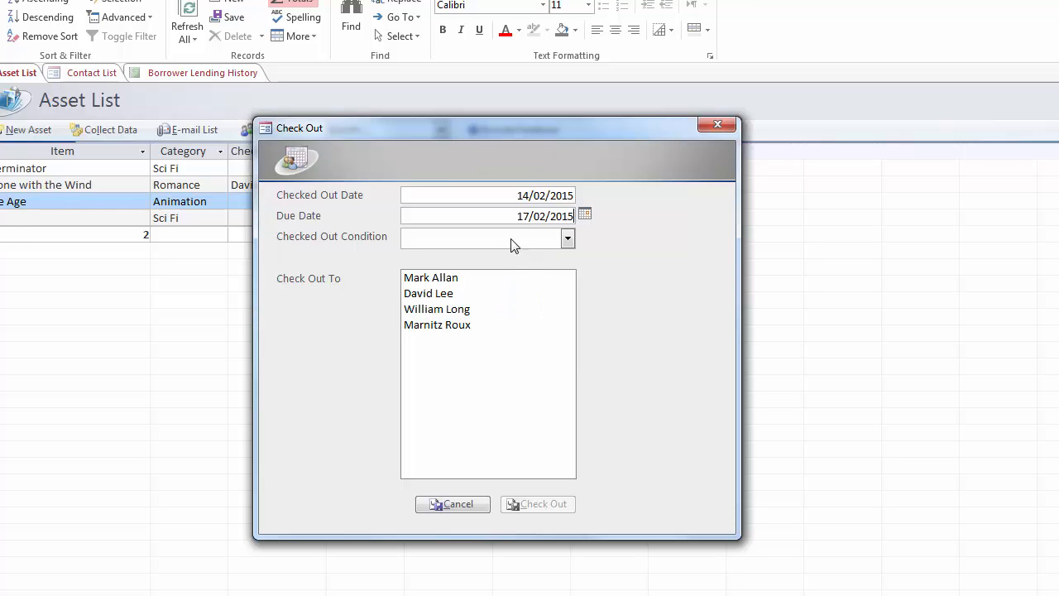
- Try to check out Ice Age in Good condition to the first listed contact, and close the form without saving
{"action": "left_click", "coordinate": [568, 238]}
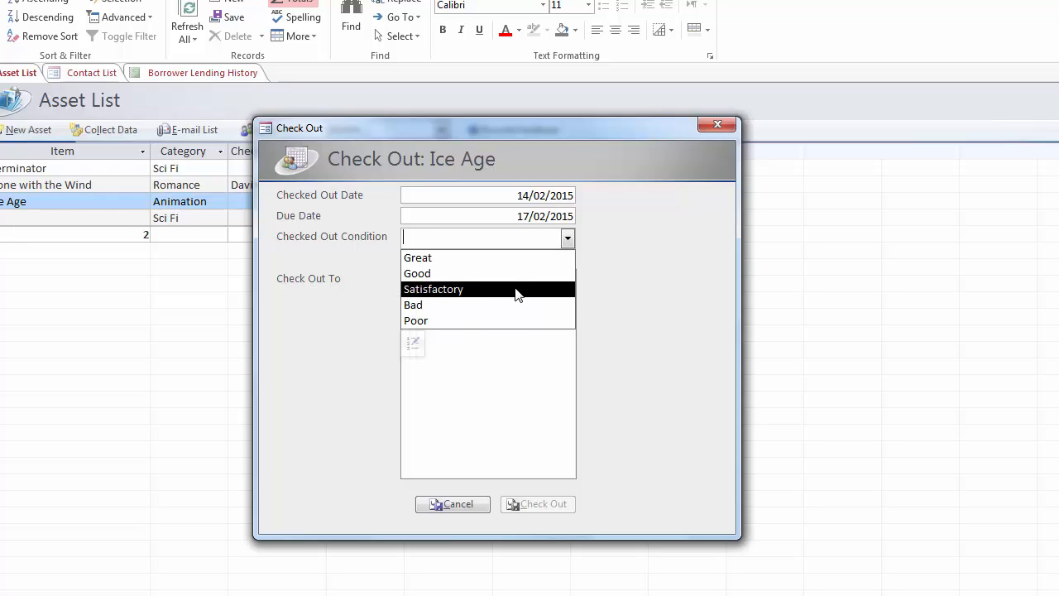
{"action": "left_click", "coordinate": [431, 274]}
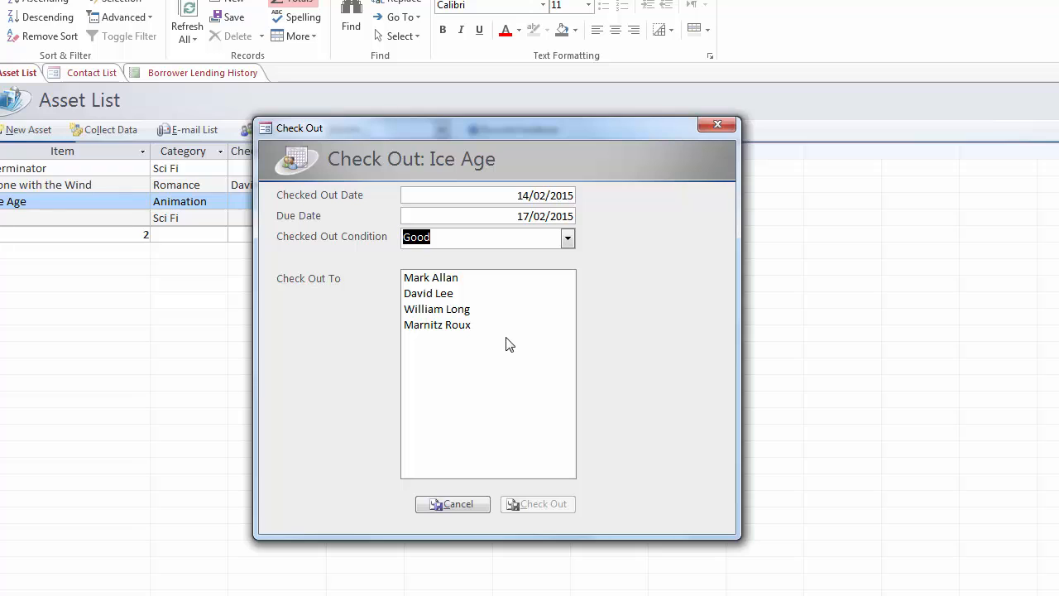
{"action": "left_click", "coordinate": [433, 279]}
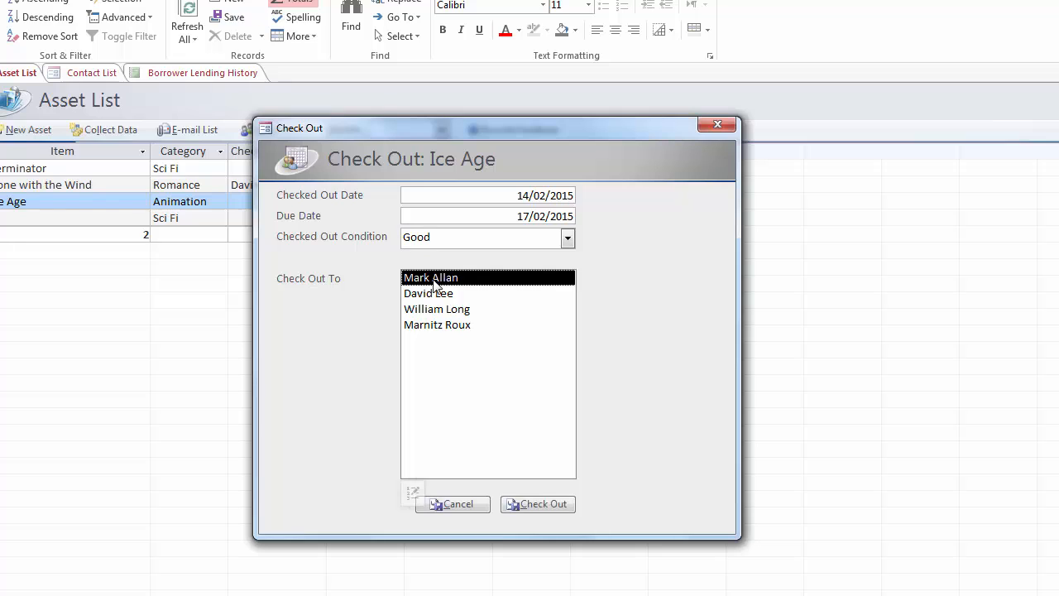
{"action": "left_click", "coordinate": [538, 505]}
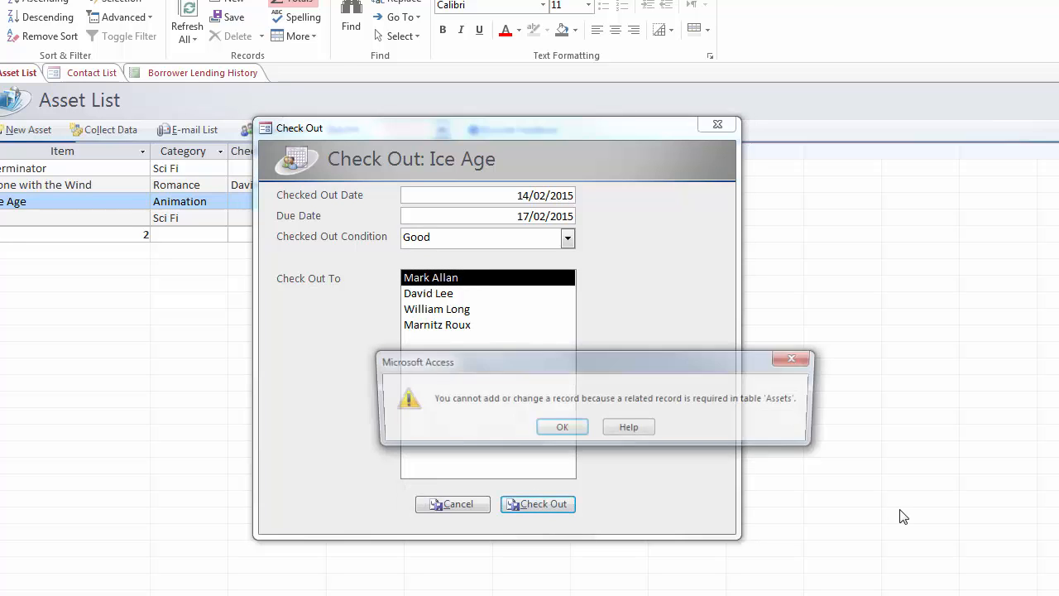
{"action": "left_click", "coordinate": [562, 428]}
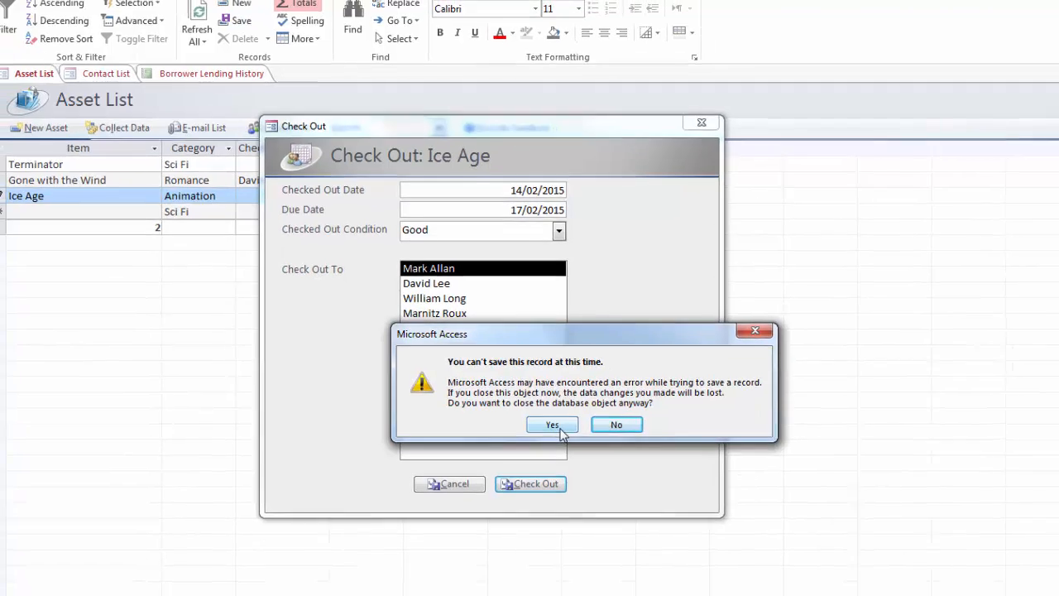
{"action": "left_click", "coordinate": [560, 426]}
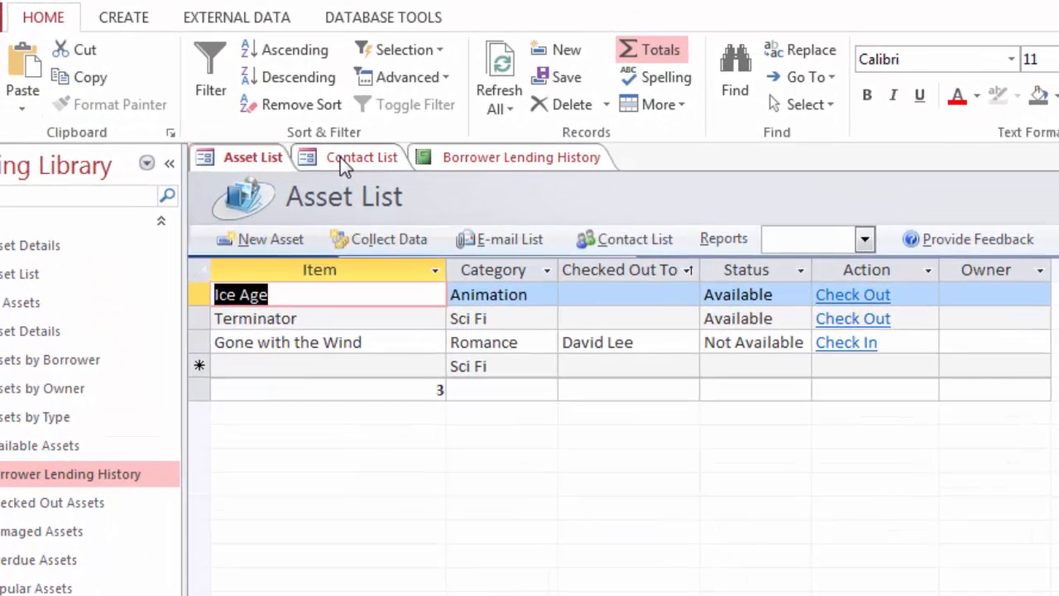
- Save the Contact List and return to the Asset List
{"action": "left_click", "coordinate": [344, 159]}
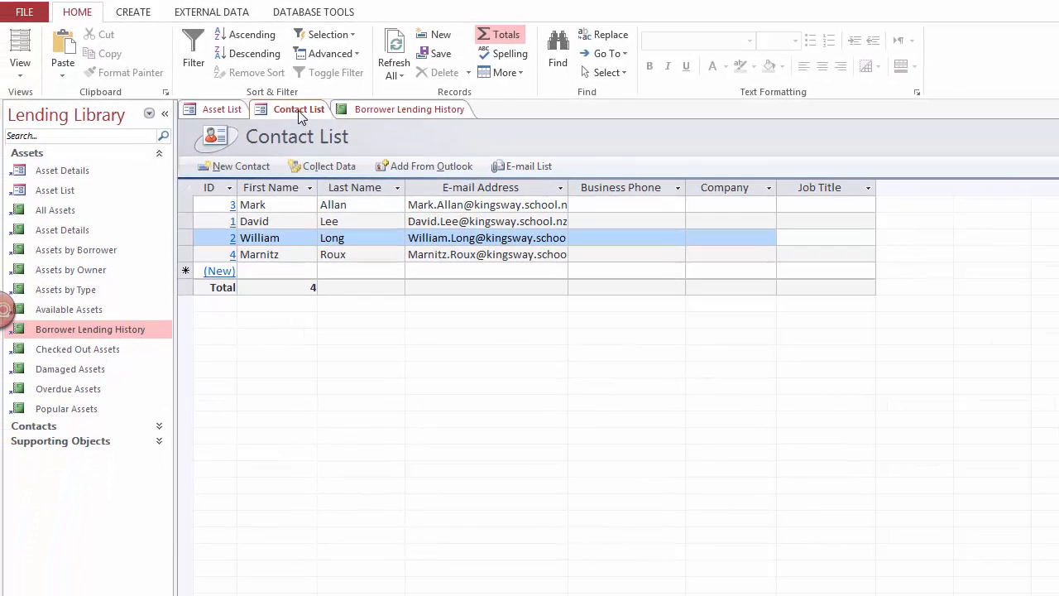
{"action": "right_click", "coordinate": [368, 160]}
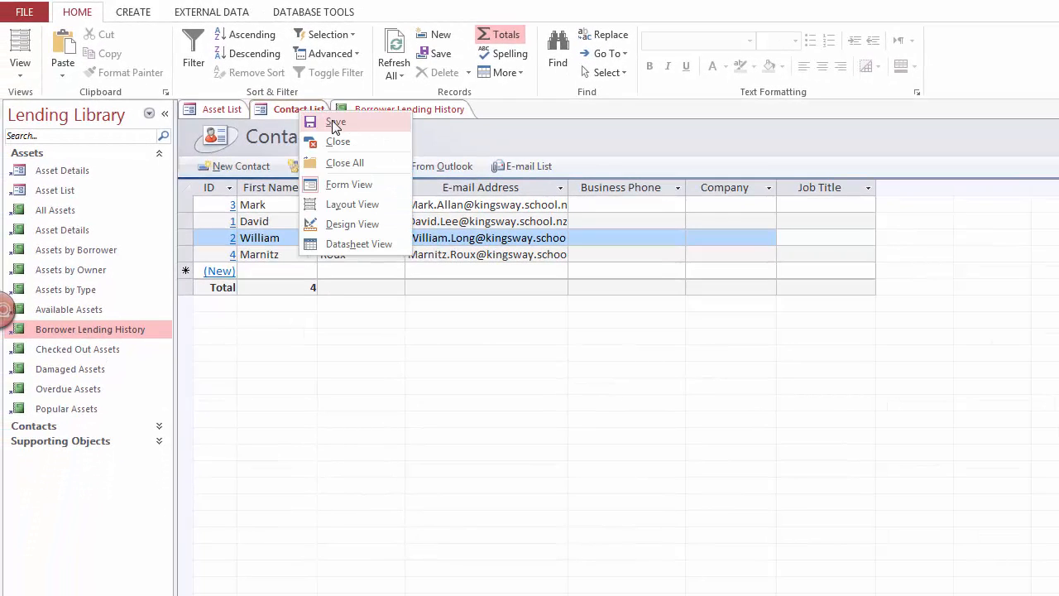
{"action": "left_click", "coordinate": [335, 124]}
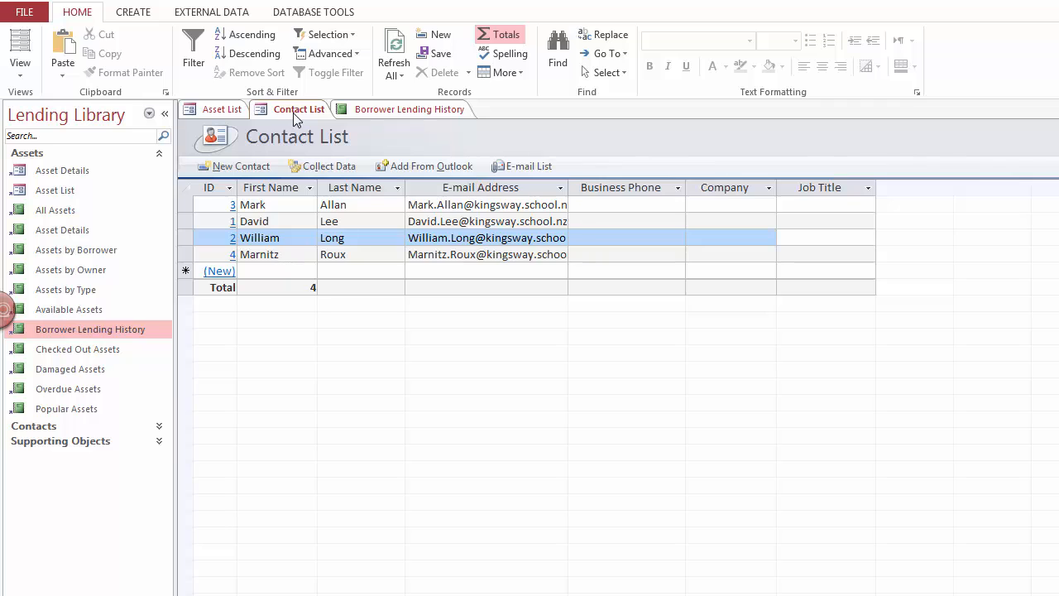
{"action": "left_click", "coordinate": [222, 109]}
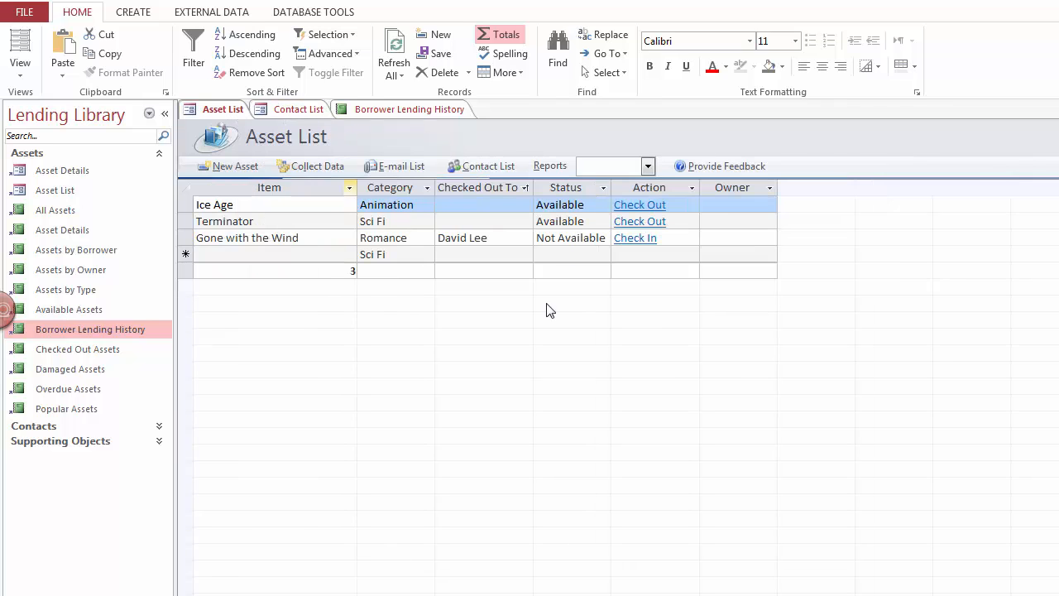
- Open the Check Out form for Ice Age again and set the Due Date to 17/02/2015
{"action": "left_click", "coordinate": [621, 209]}
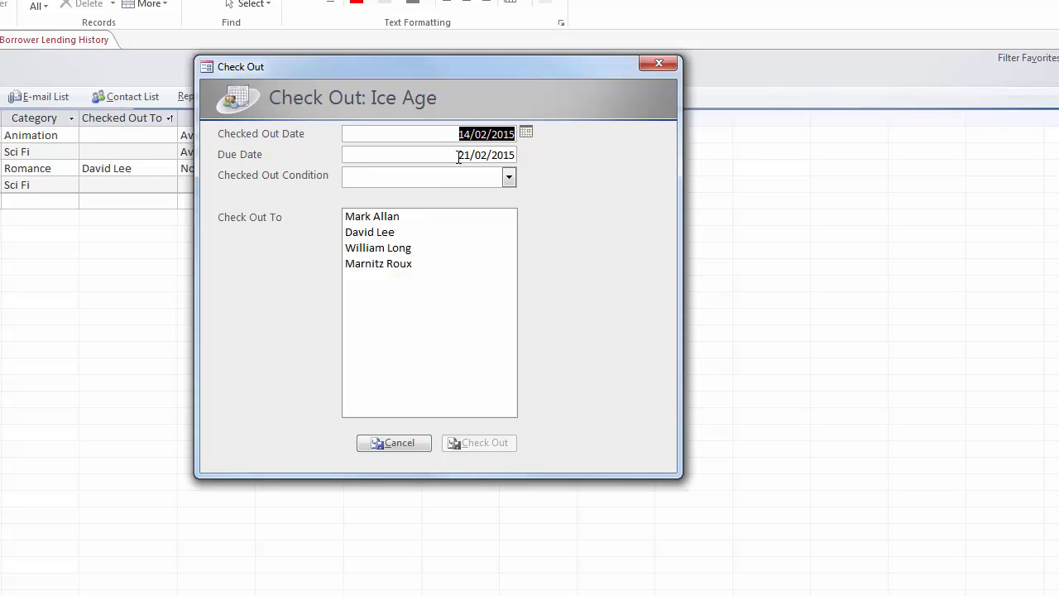
{"action": "left_click", "coordinate": [458, 154]}
{"action": "type", "text": "17"}
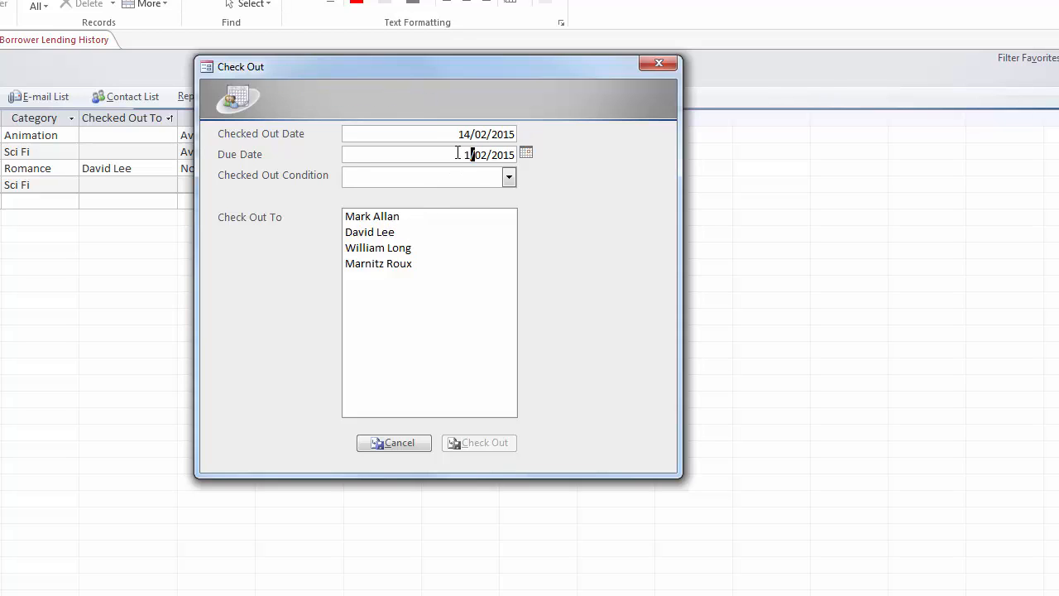
{"action": "left_click", "coordinate": [387, 221]}
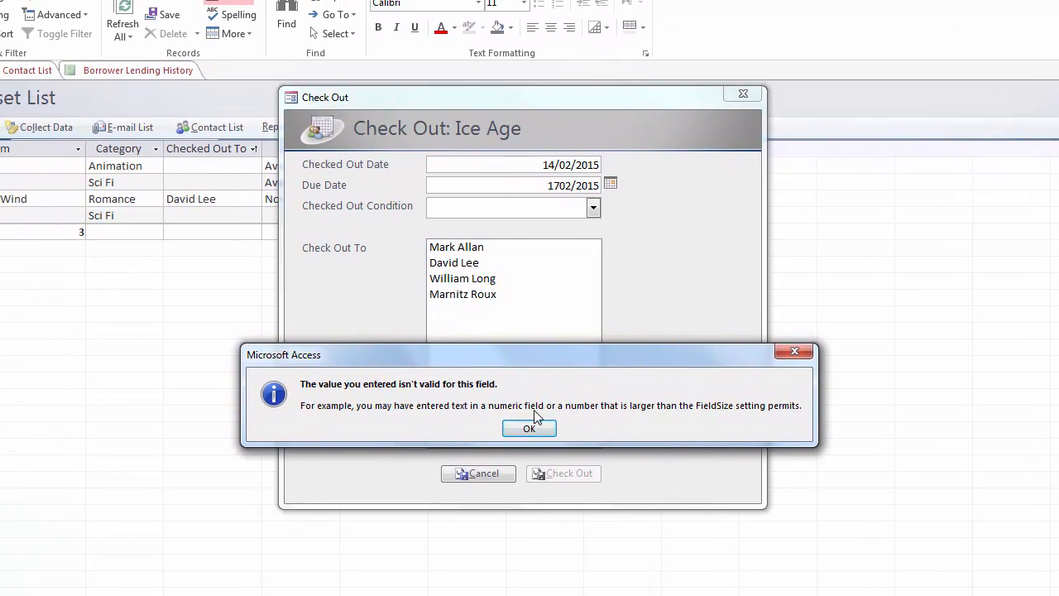
{"action": "left_click", "coordinate": [534, 425]}
{"action": "left_click", "coordinate": [468, 243]}
{"action": "left_click", "coordinate": [533, 428]}
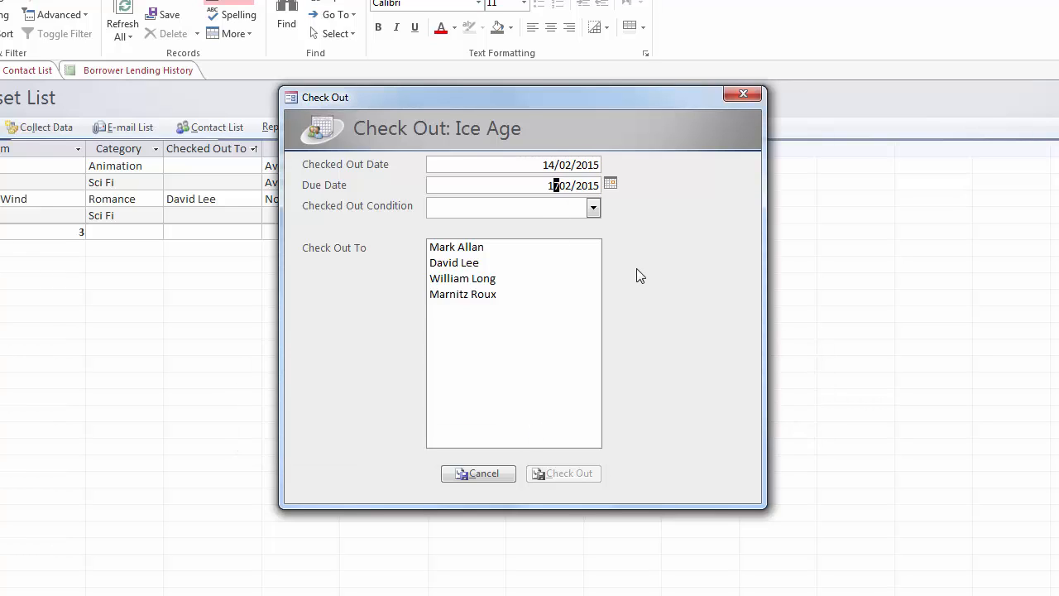
{"action": "key", "text": "Right"}
{"action": "type", "text": "/02/2015"}
{"action": "left_click", "coordinate": [610, 184]}
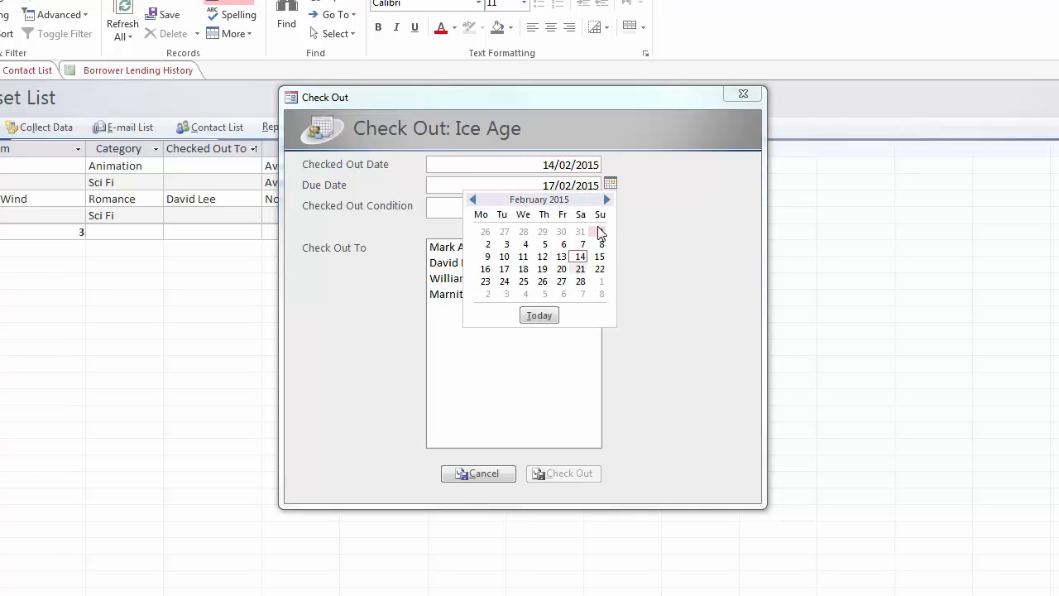
{"action": "left_click", "coordinate": [504, 269]}
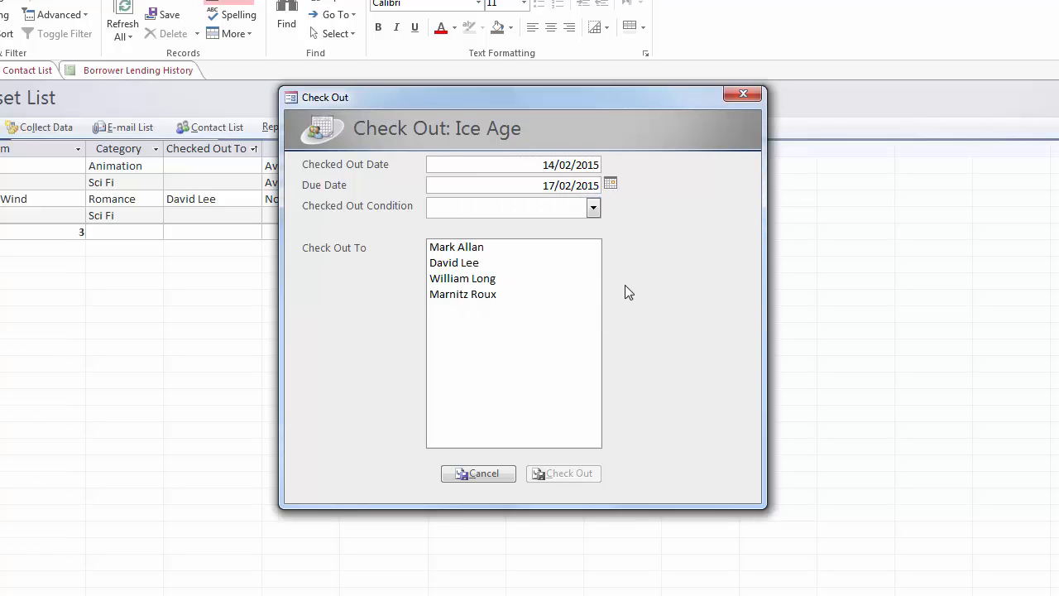
- Set the Checked Out Condition to Good and check Ice Age out to the first listed contact
{"action": "left_click", "coordinate": [594, 207]}
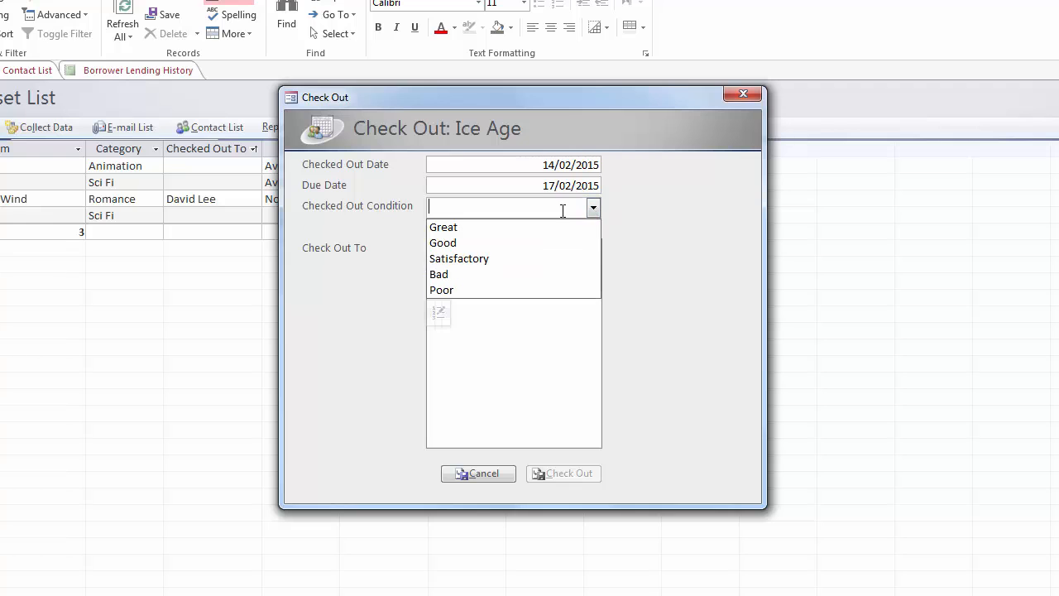
{"action": "left_click", "coordinate": [525, 242]}
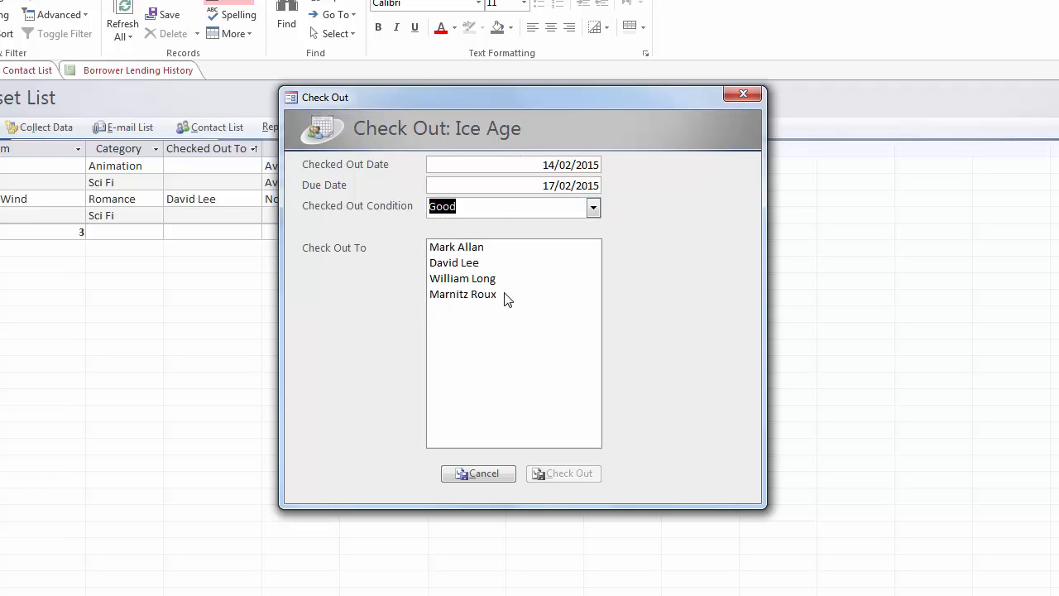
{"action": "left_click", "coordinate": [456, 249]}
{"action": "left_click", "coordinate": [563, 473]}
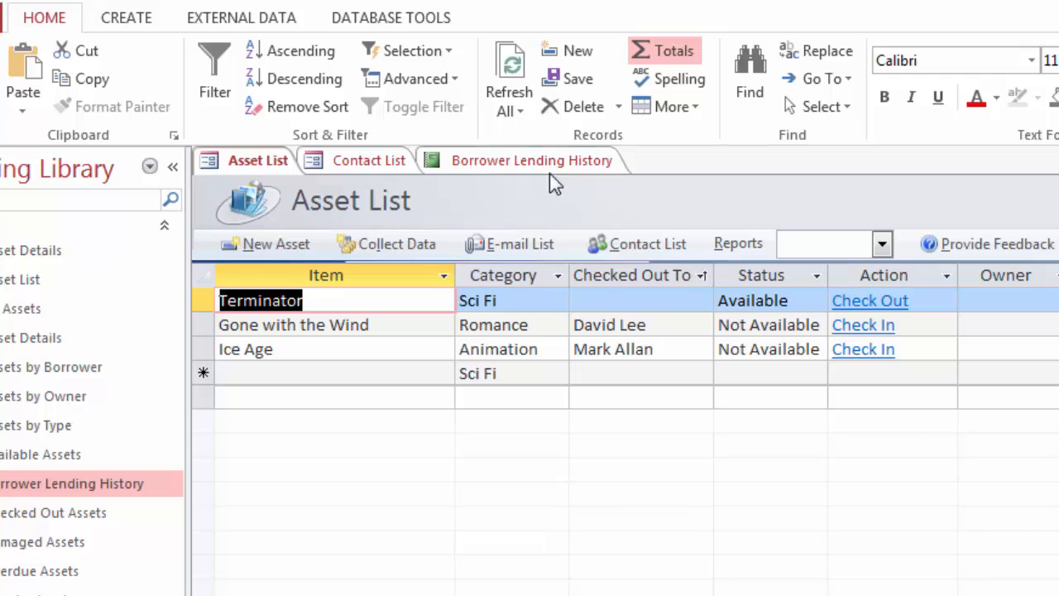
- Save the Asset List and open the Checked Out Assets report
{"action": "right_click", "coordinate": [283, 162]}
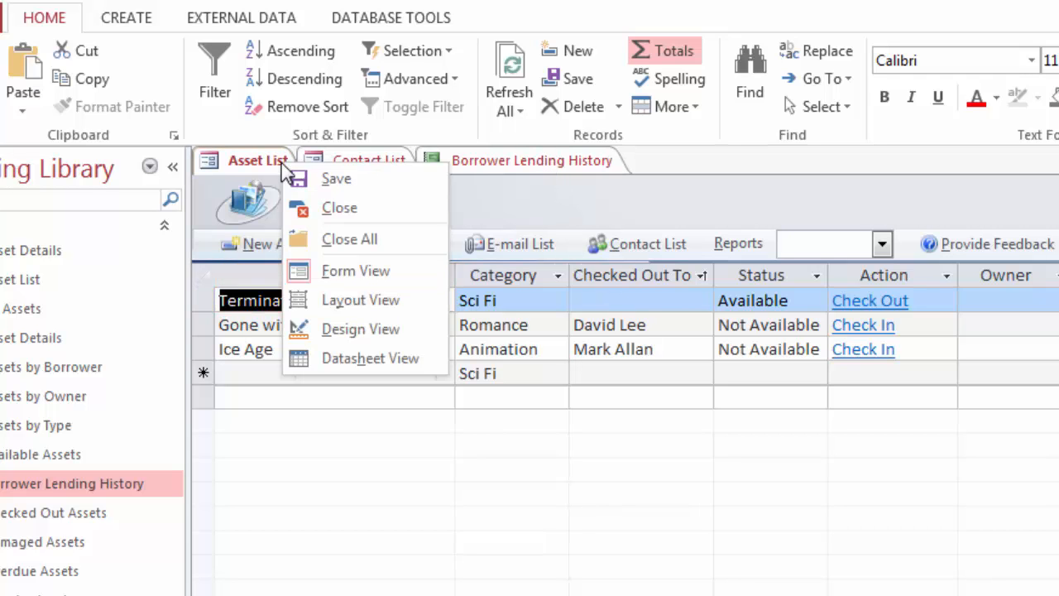
{"action": "left_click", "coordinate": [342, 186]}
{"action": "left_click", "coordinate": [515, 161]}
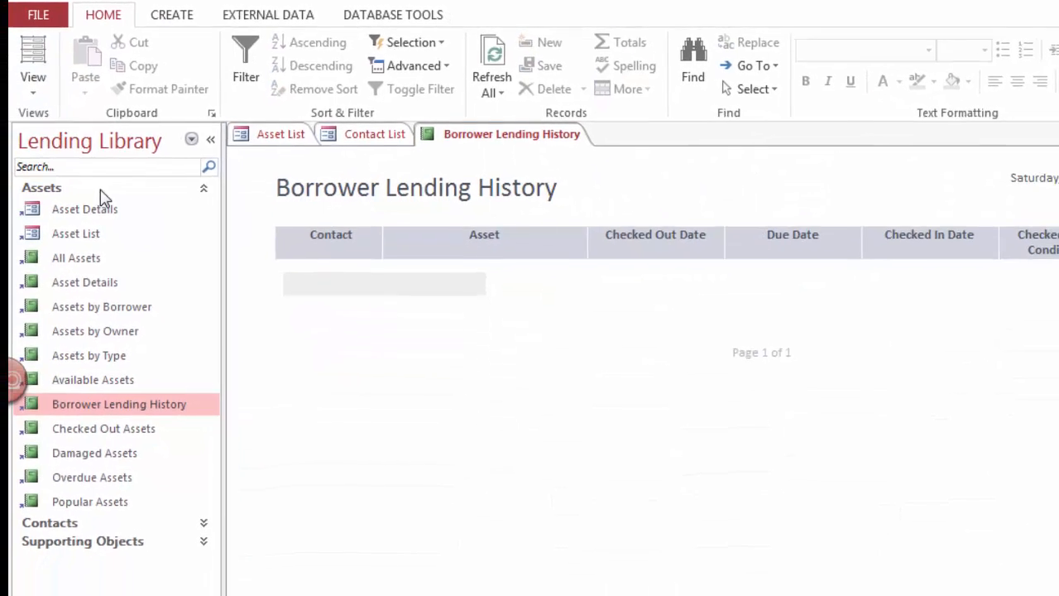
{"action": "left_click", "coordinate": [151, 433]}
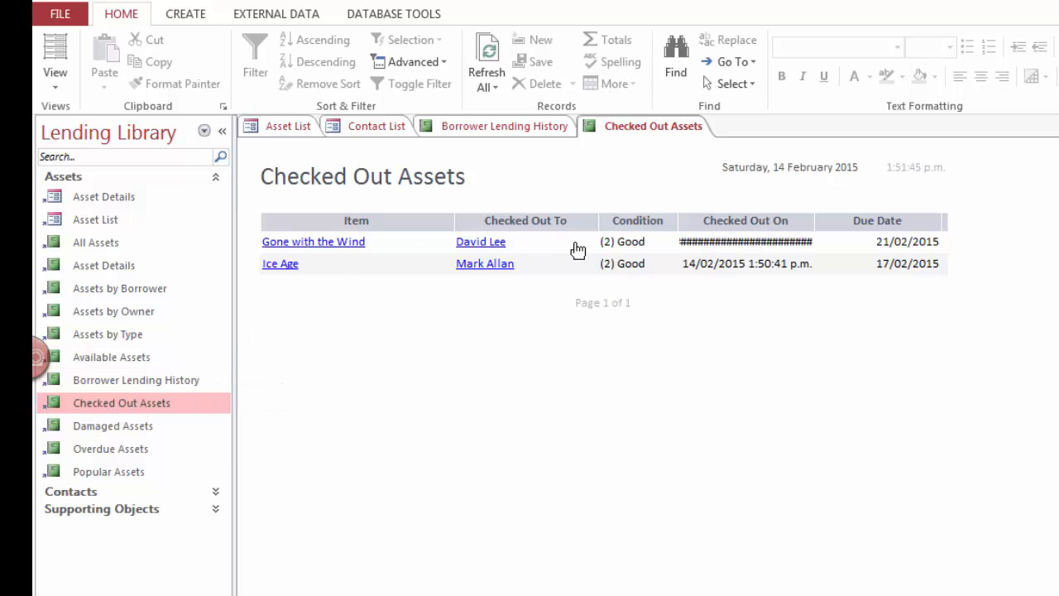
- In Layout View of the Checked Out Assets report, widen the Checked Out On column to fit the full date and time
{"action": "left_click", "coordinate": [816, 224]}
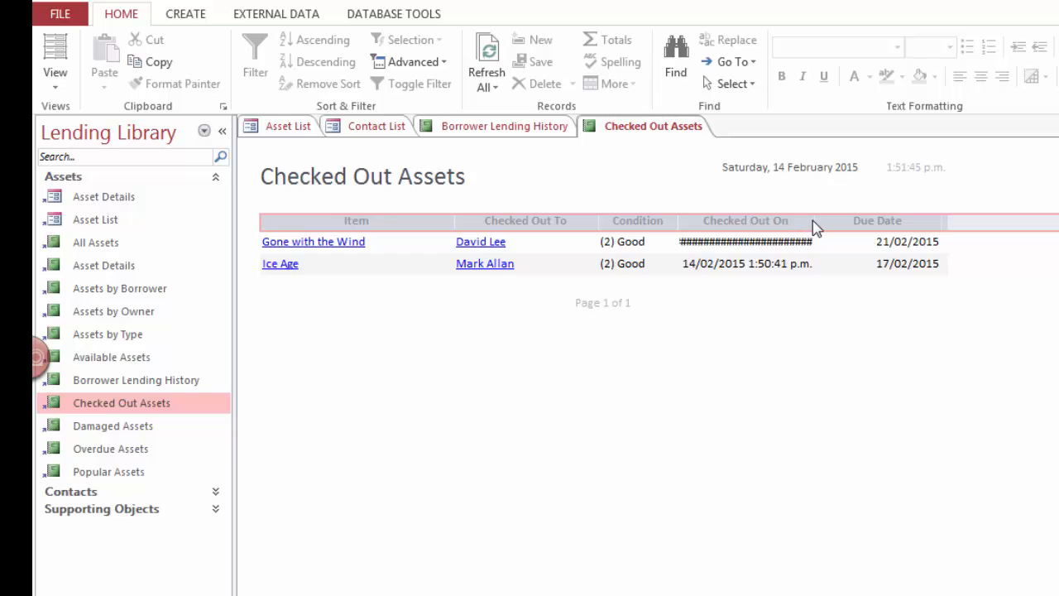
{"action": "left_click", "coordinate": [55, 48]}
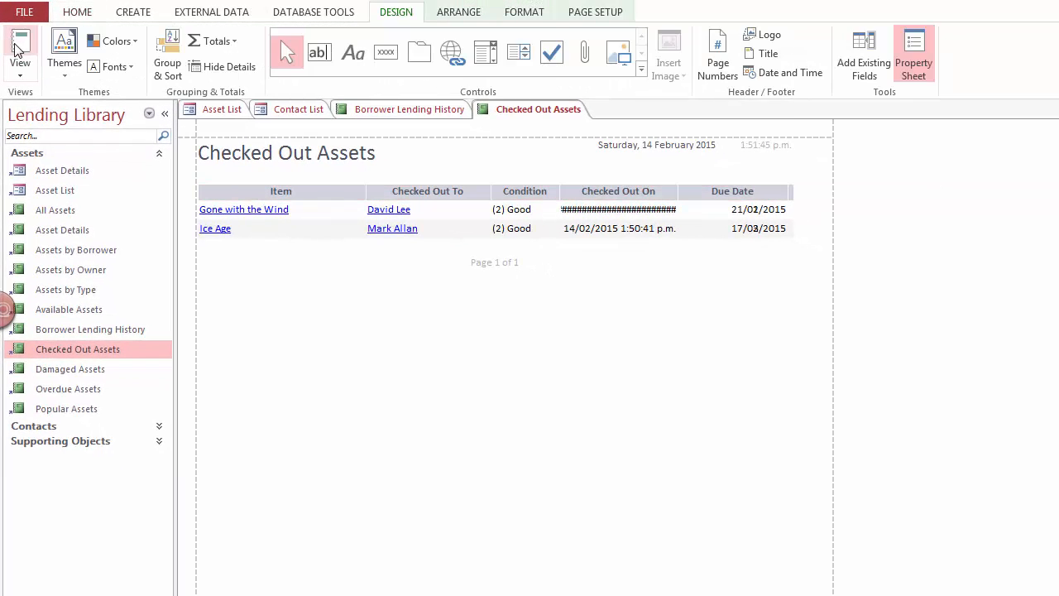
{"action": "left_click", "coordinate": [21, 74]}
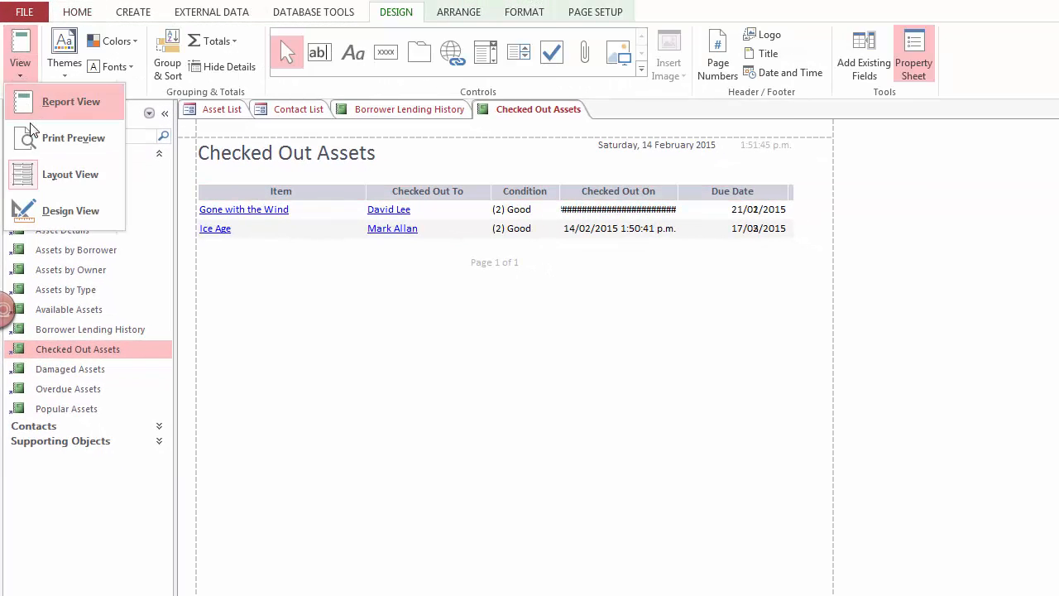
{"action": "left_click", "coordinate": [53, 181]}
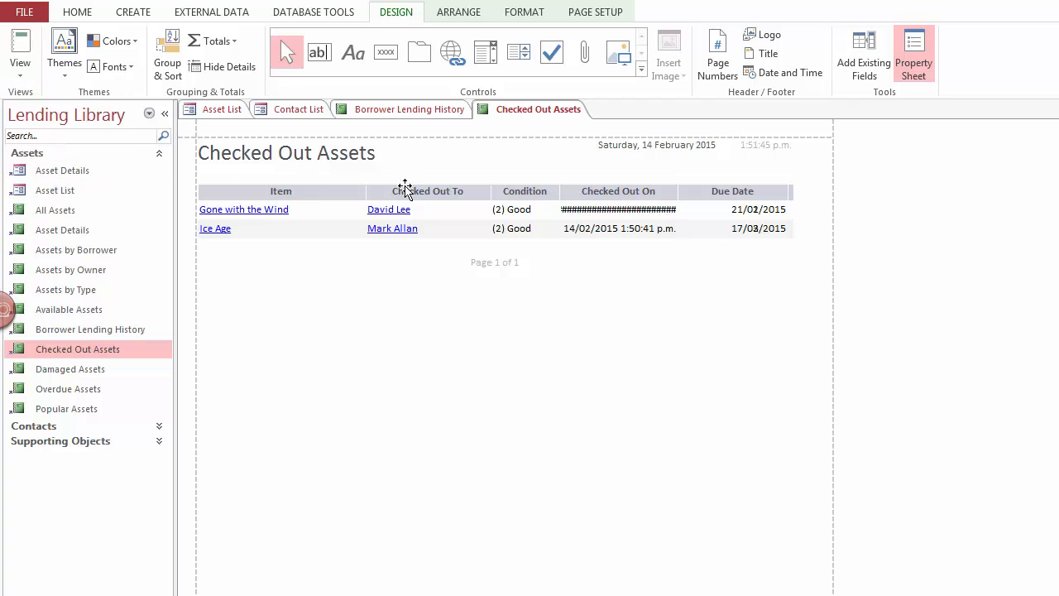
{"action": "left_click", "coordinate": [561, 195]}
{"action": "left_click_drag", "start_coordinate": [559, 192], "coordinate": [558, 192]}
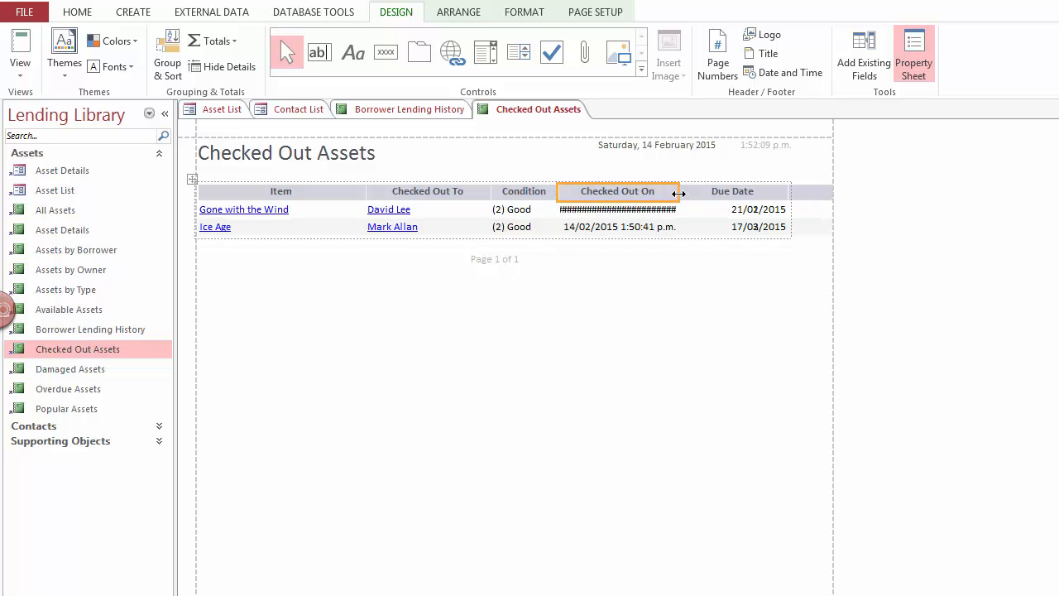
{"action": "left_click_drag", "start_coordinate": [678, 192], "coordinate": [693, 194]}
{"action": "left_click", "coordinate": [701, 263]}
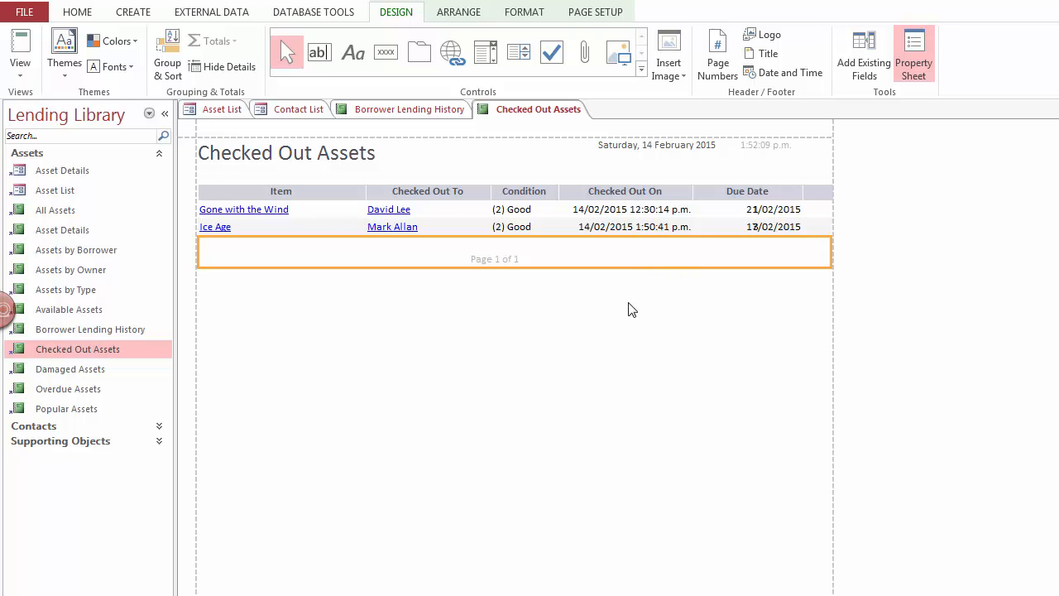
- Select the small control overlapping the Due Date values and widen it slightly towards the Checked Out On column
{"action": "left_click", "coordinate": [753, 233]}
{"action": "left_click", "coordinate": [802, 197]}
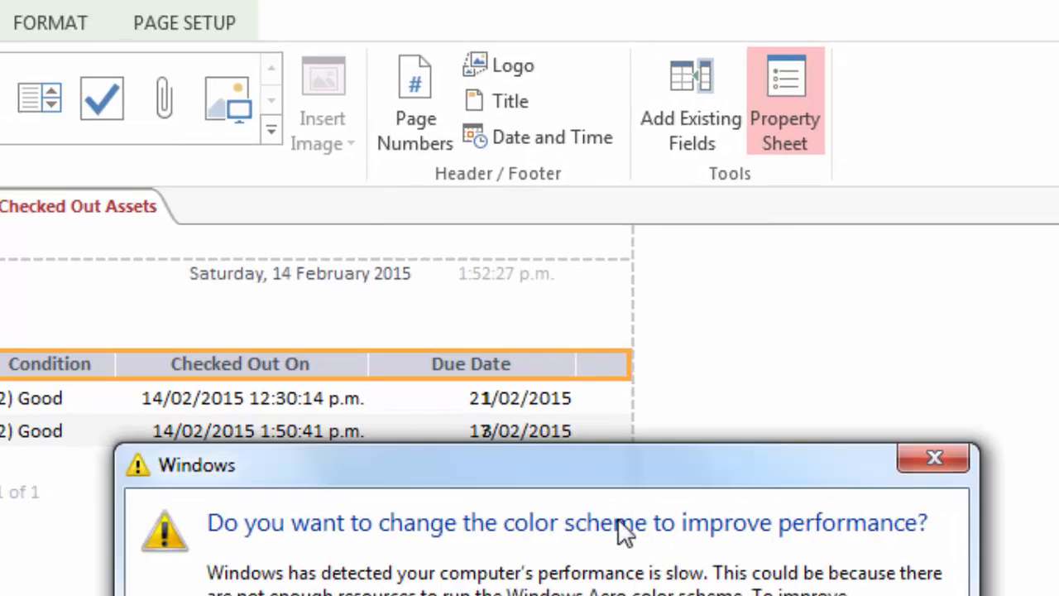
{"action": "left_click", "coordinate": [925, 429]}
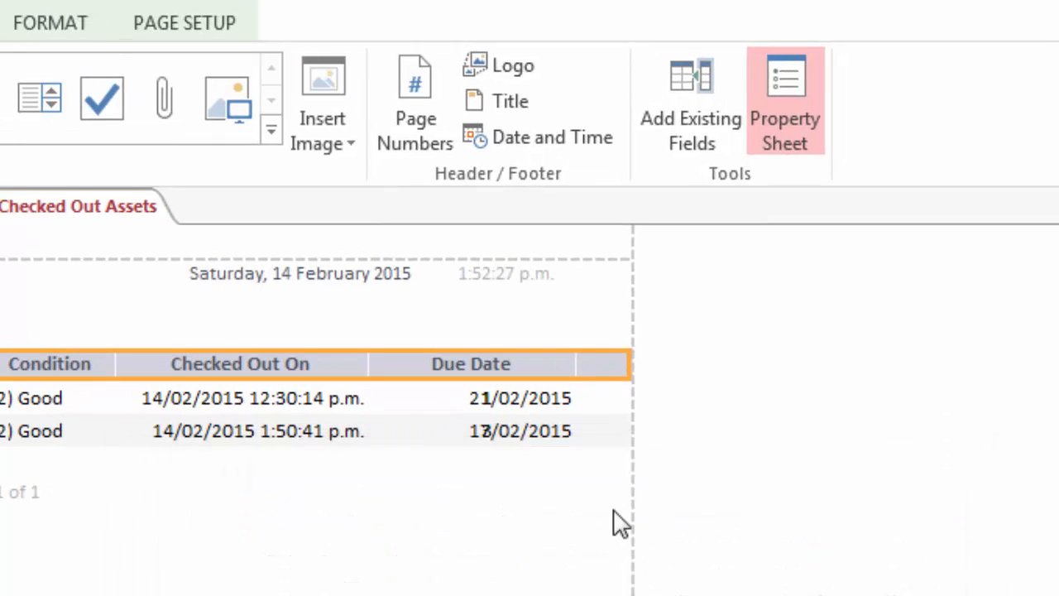
{"action": "left_click", "coordinate": [494, 431]}
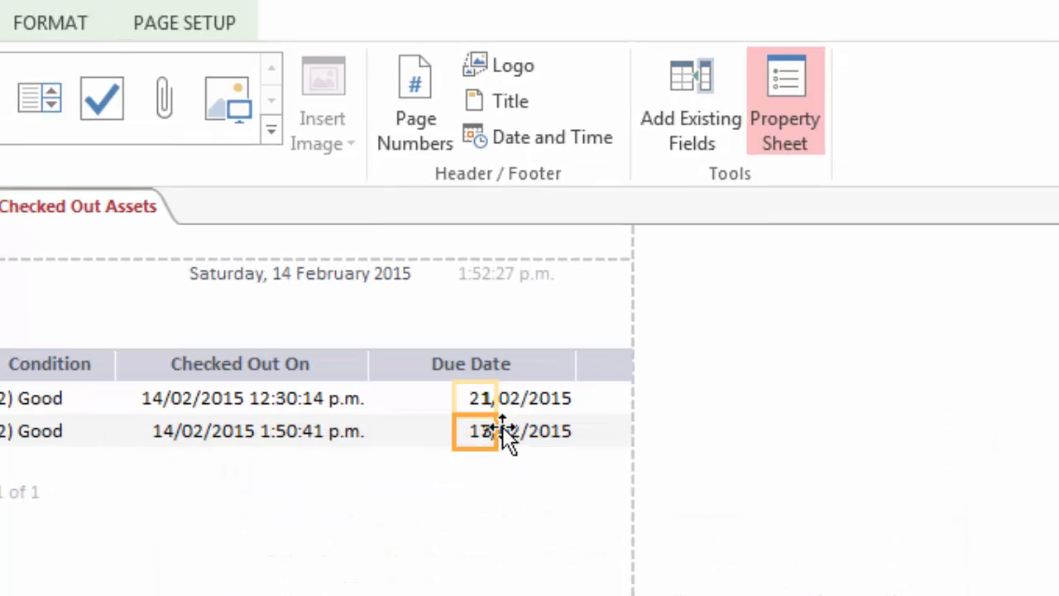
{"action": "left_click_drag", "start_coordinate": [453, 416], "coordinate": [436, 418]}
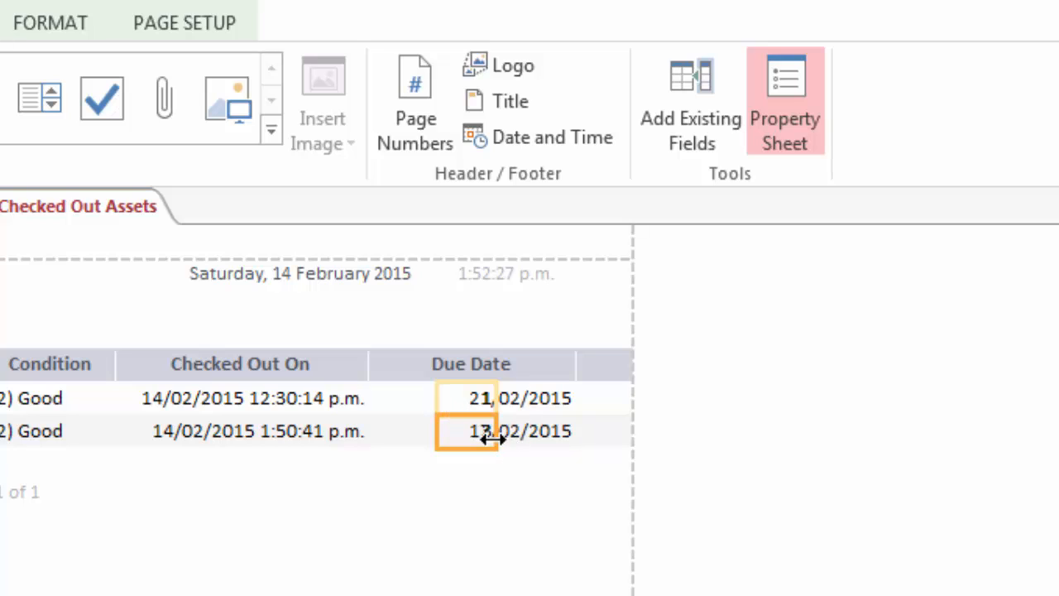
{"action": "left_click", "coordinate": [480, 558]}
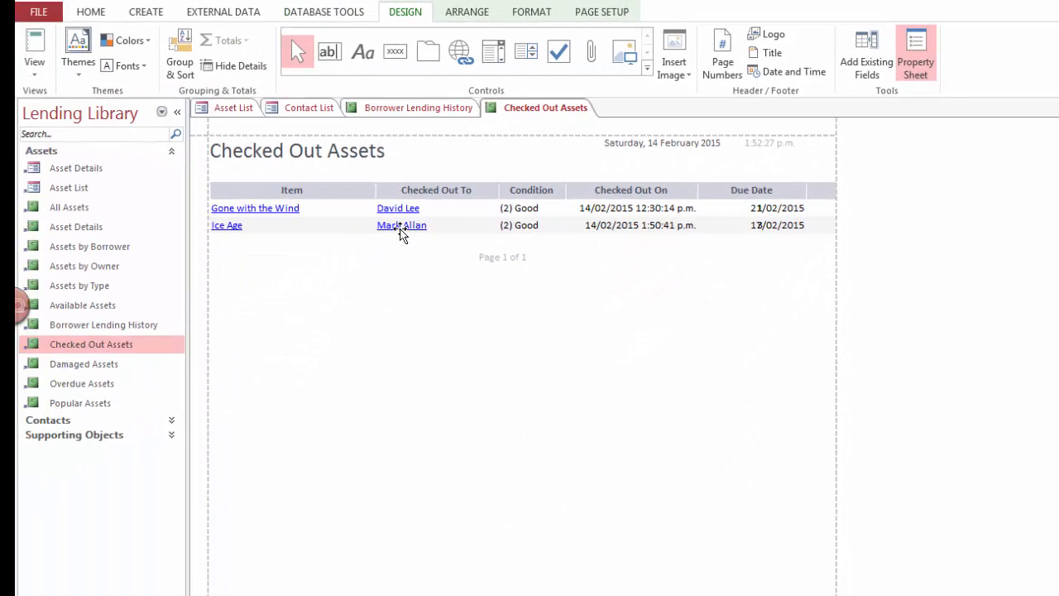
- Switch the Checked Out Assets report back to Report View
{"action": "left_click", "coordinate": [401, 234]}
{"action": "left_click", "coordinate": [34, 57]}
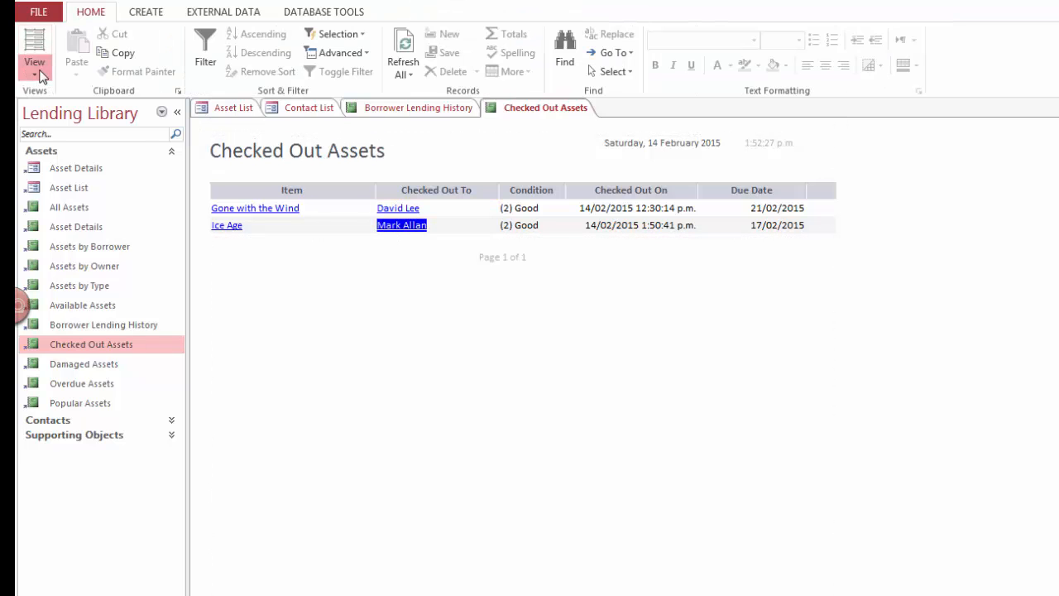
{"action": "left_click", "coordinate": [35, 73]}
{"action": "left_click", "coordinate": [55, 101]}
- From the report, view the contact details of the Gone with the Wind borrower and that item's asset details, closing each form
{"action": "left_click", "coordinate": [400, 208]}
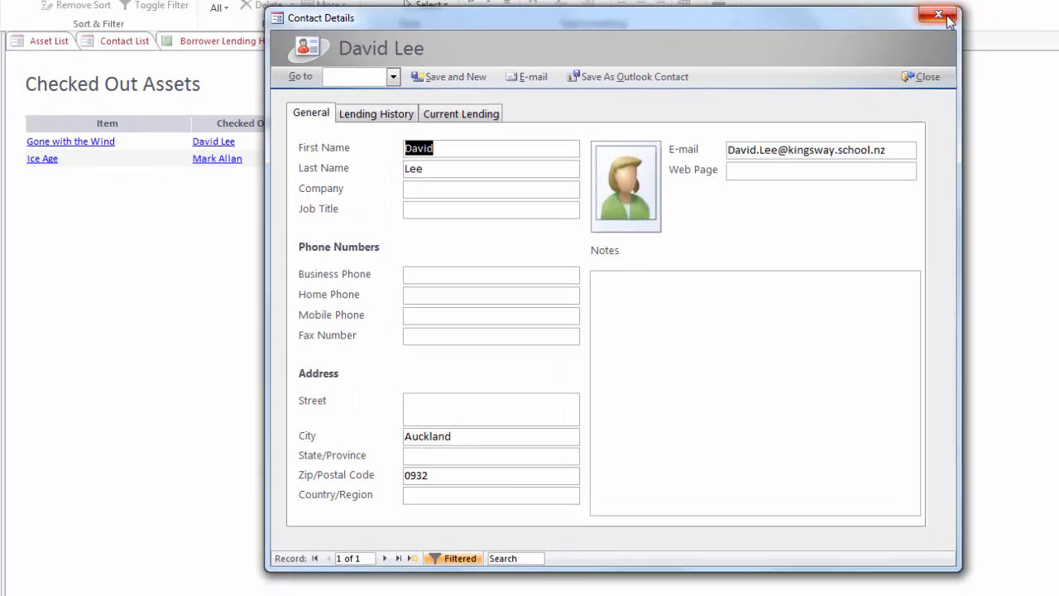
{"action": "left_click", "coordinate": [948, 18]}
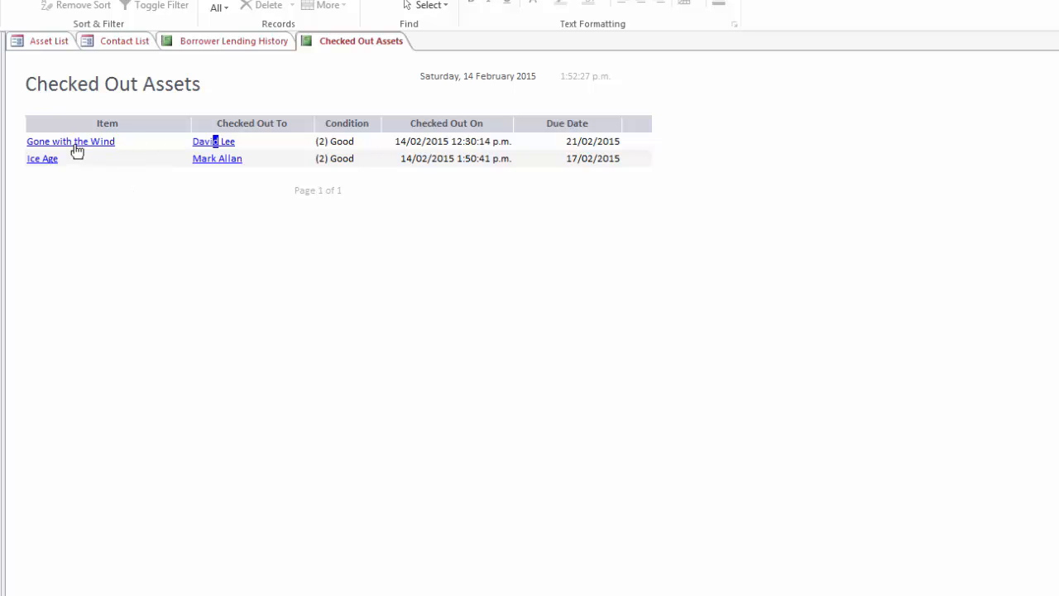
{"action": "left_click", "coordinate": [74, 144]}
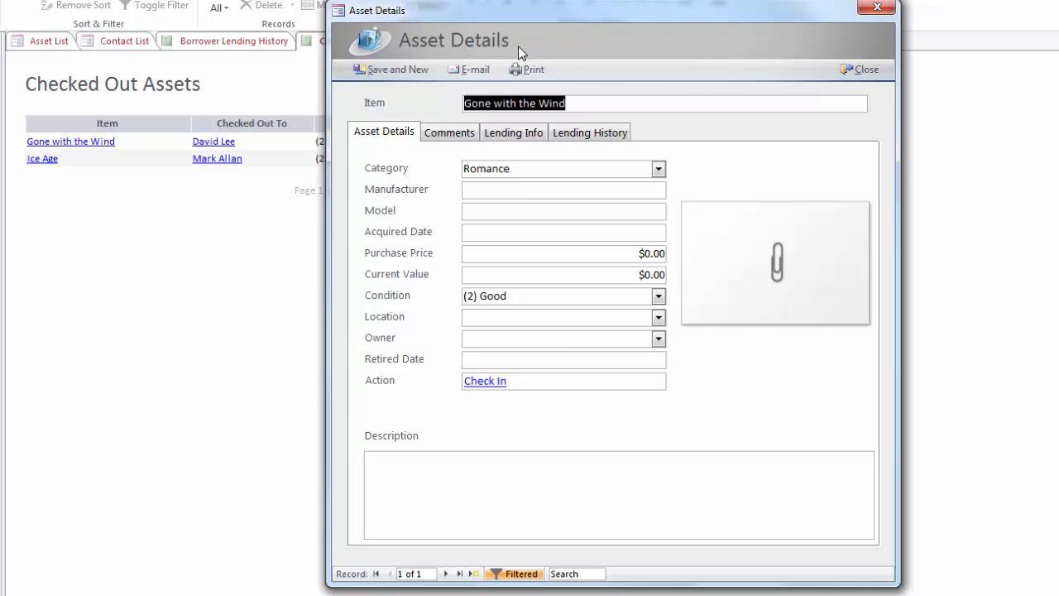
{"action": "left_click", "coordinate": [877, 7]}
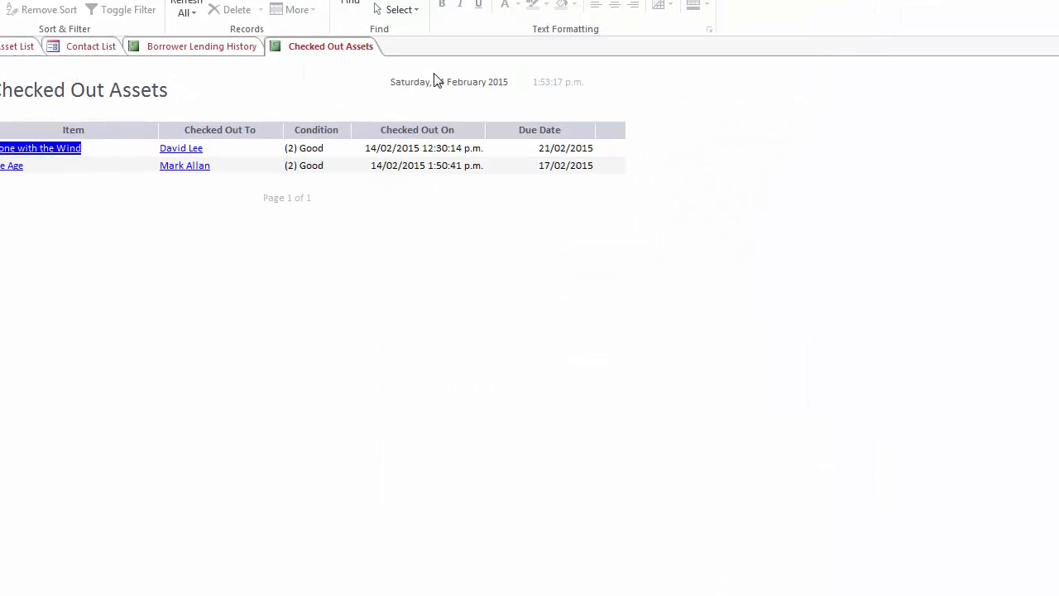
- Reopen the contact details of the Gone with the Wind borrower and start an e-mail to that contact
{"action": "left_click", "coordinate": [172, 149]}
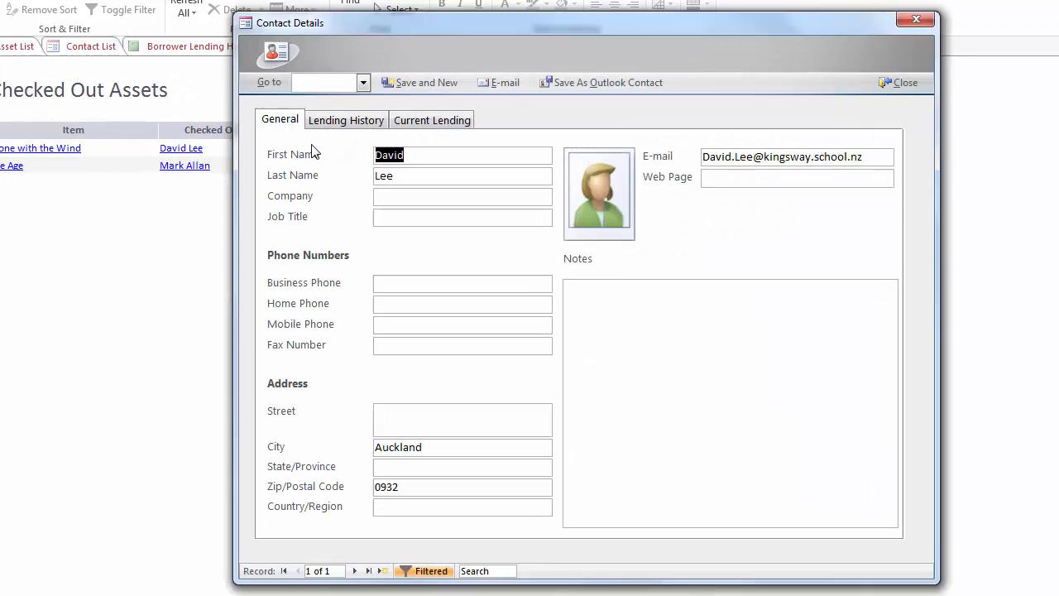
{"action": "left_click", "coordinate": [511, 88]}
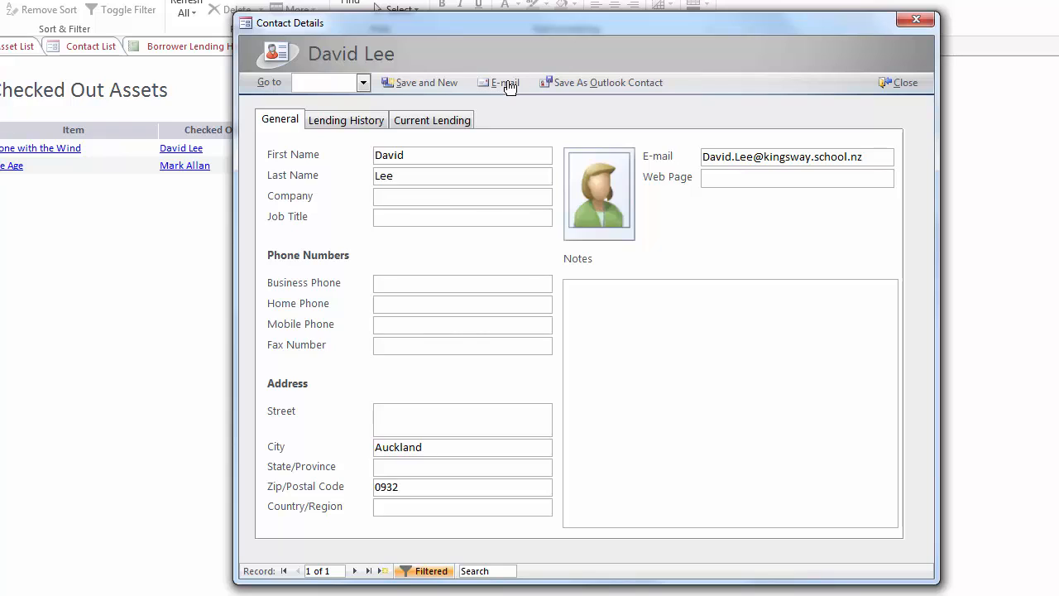